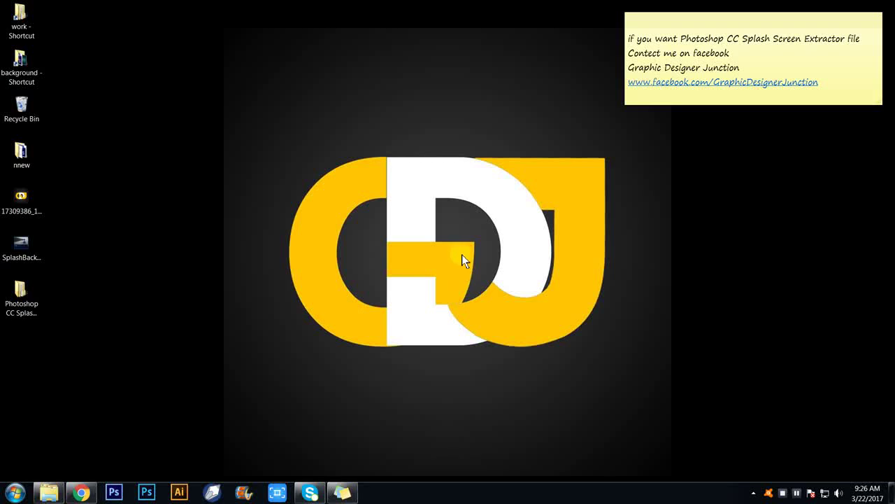
Step: Refresh the desktop, briefly launch Photoshop CC, then close it
{"action": "right_click", "coordinate": [583, 226]}
{"action": "left_click", "coordinate": [611, 257]}
{"action": "right_click", "coordinate": [444, 112]}
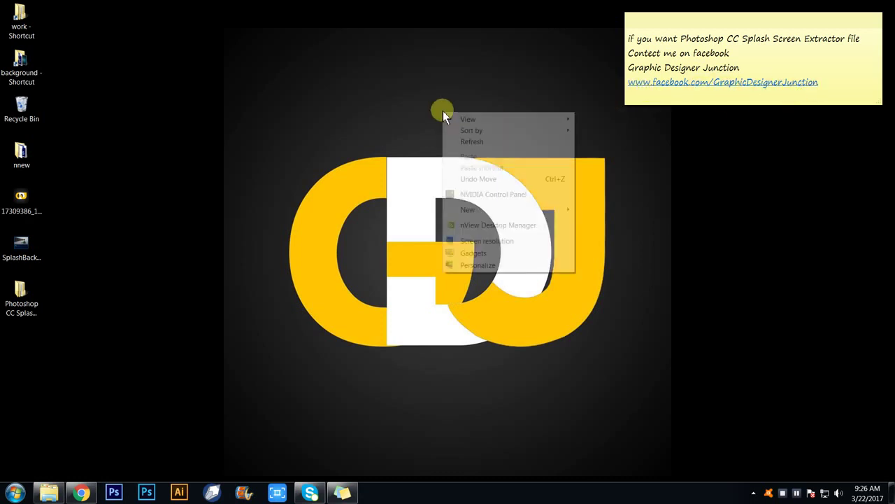
{"action": "left_click", "coordinate": [490, 144]}
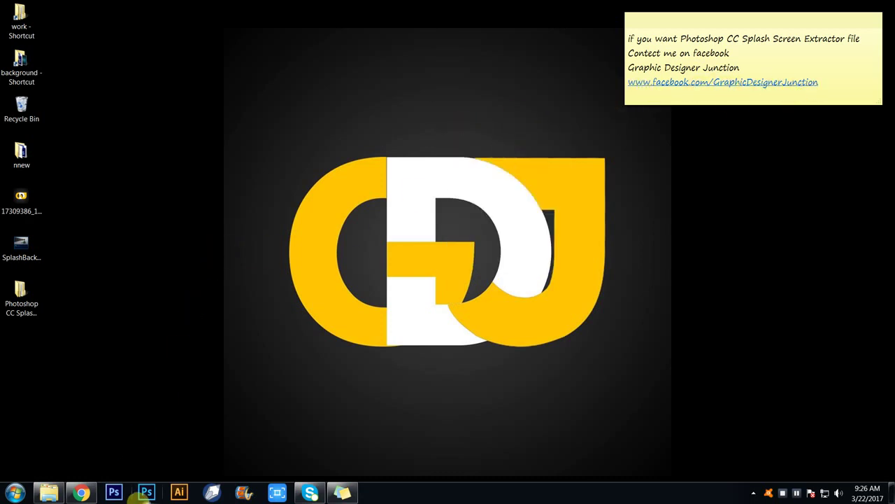
{"action": "left_click", "coordinate": [148, 492]}
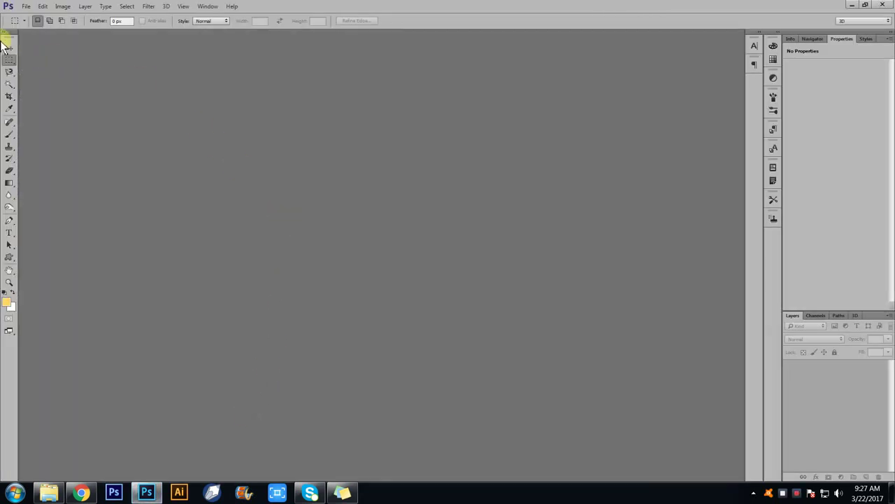
{"action": "left_click", "coordinate": [11, 47]}
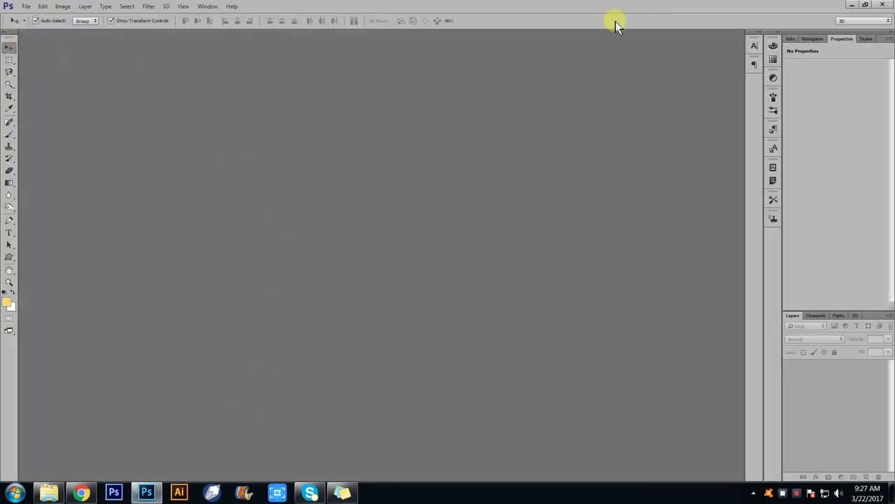
{"action": "left_click", "coordinate": [879, 6]}
{"action": "right_click", "coordinate": [469, 82]}
{"action": "left_click", "coordinate": [499, 112]}
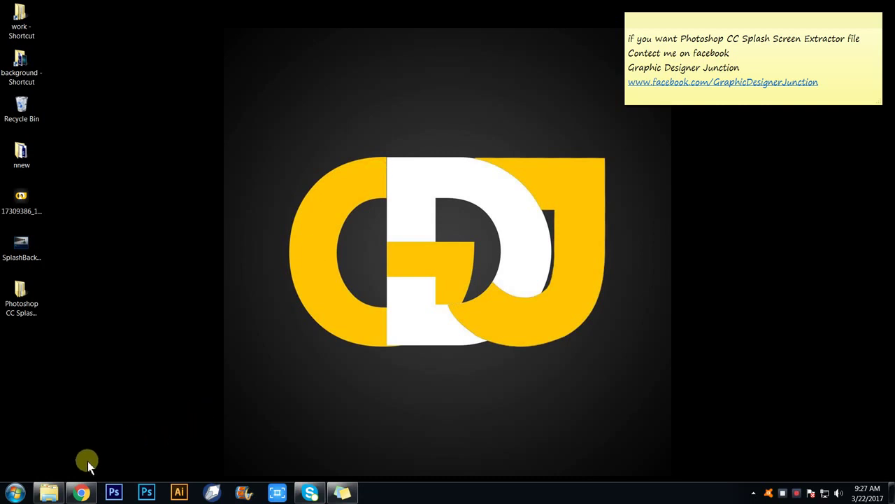
Step: Copy the Resources folder from C:\Program Files\Adobe\Adobe Photoshop CC 2014
{"action": "left_click", "coordinate": [48, 493]}
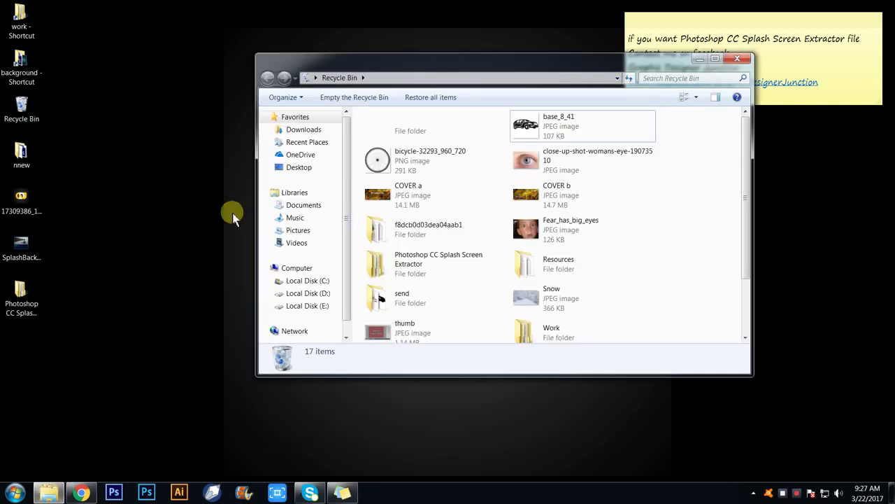
{"action": "left_click", "coordinate": [308, 280]}
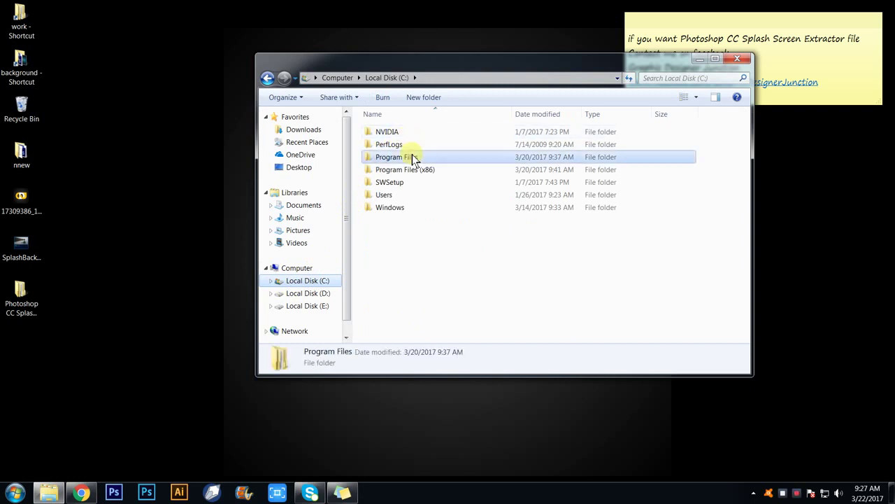
{"action": "double_click", "coordinate": [412, 156]}
{"action": "double_click", "coordinate": [414, 130]}
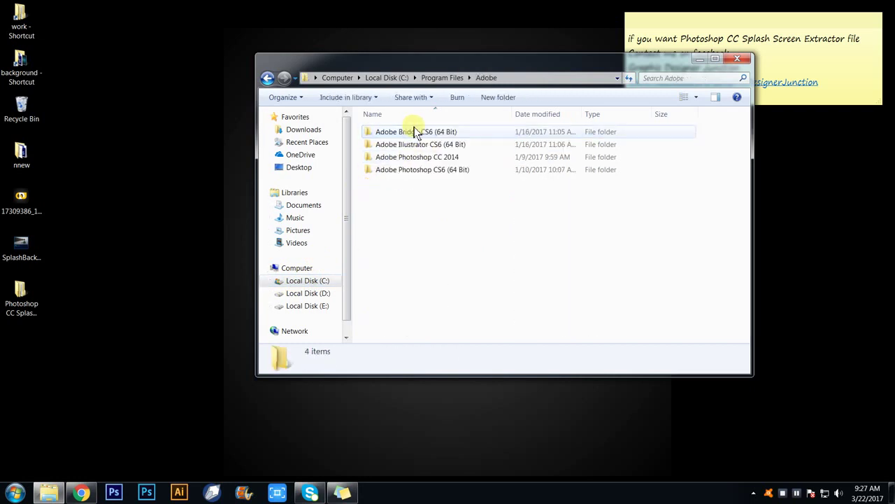
{"action": "double_click", "coordinate": [451, 159]}
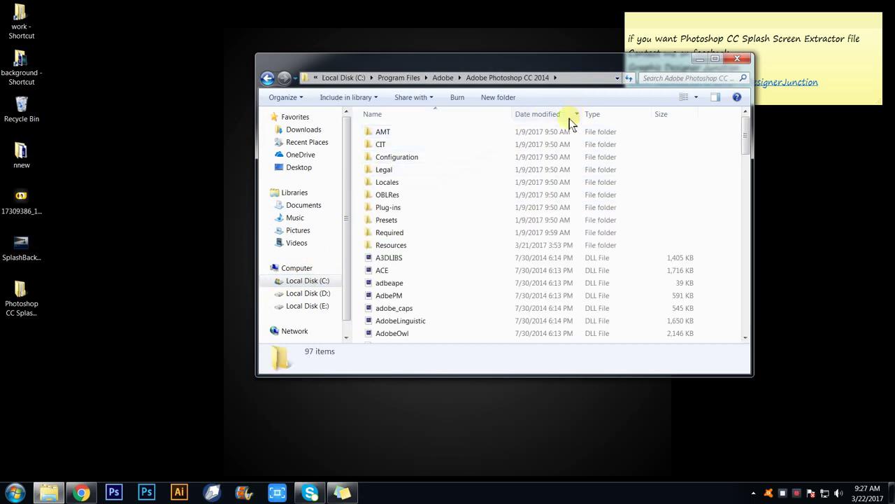
{"action": "left_click", "coordinate": [392, 248]}
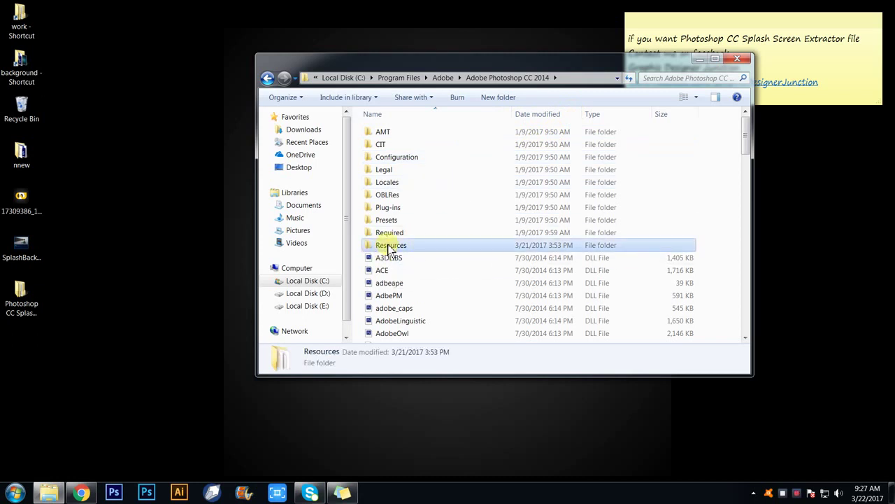
{"action": "right_click", "coordinate": [392, 249]}
{"action": "left_click", "coordinate": [414, 186]}
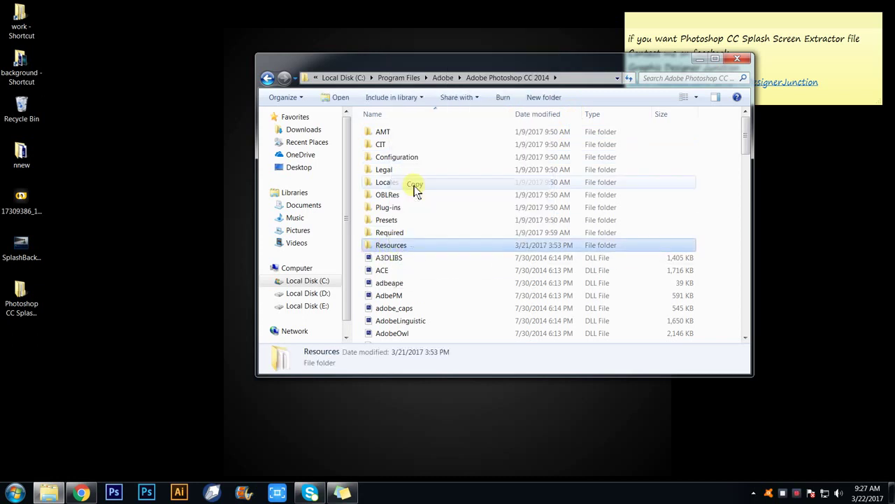
Step: Paste the copied Resources folder onto the desktop
{"action": "left_click", "coordinate": [696, 62]}
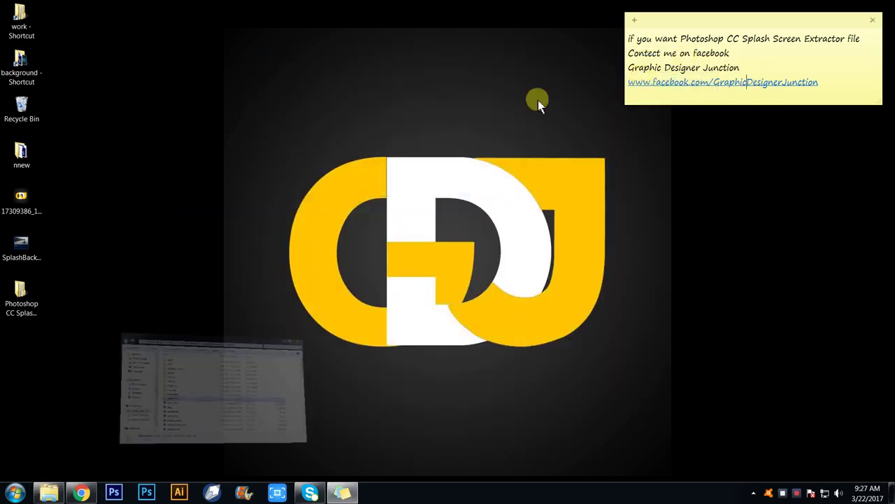
{"action": "right_click", "coordinate": [291, 72]}
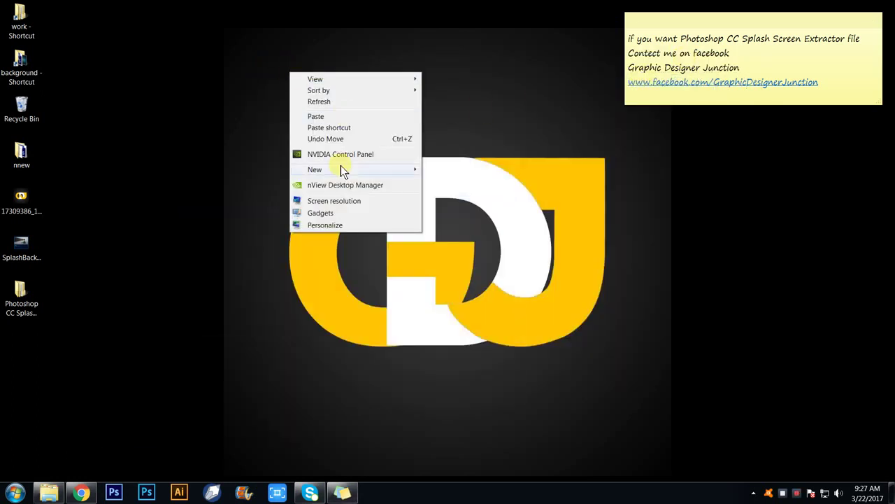
{"action": "left_click", "coordinate": [346, 117]}
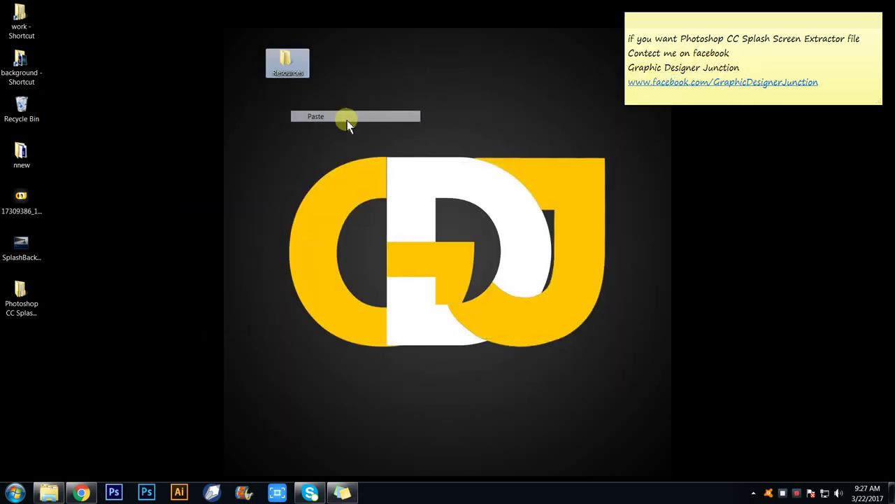
Step: Rename the pasted desktop folder to 'Resources backup'
{"action": "left_click", "coordinate": [288, 61]}
{"action": "right_click", "coordinate": [286, 56]}
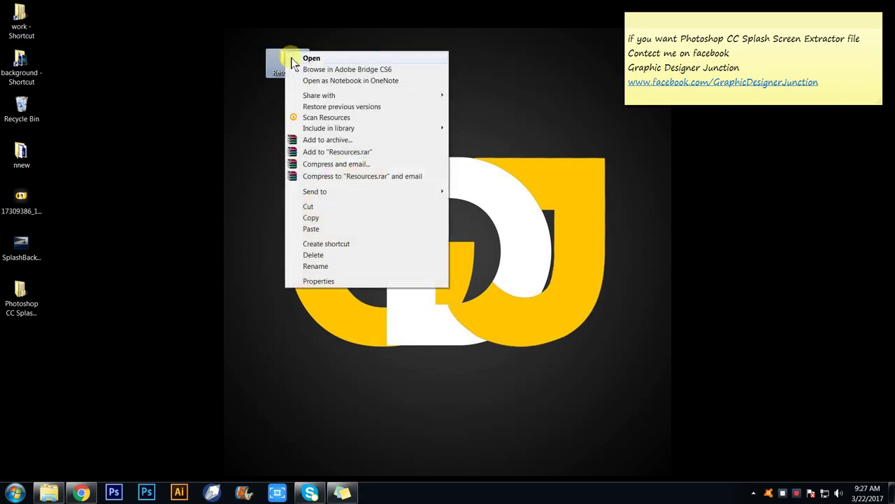
{"action": "left_click", "coordinate": [233, 142]}
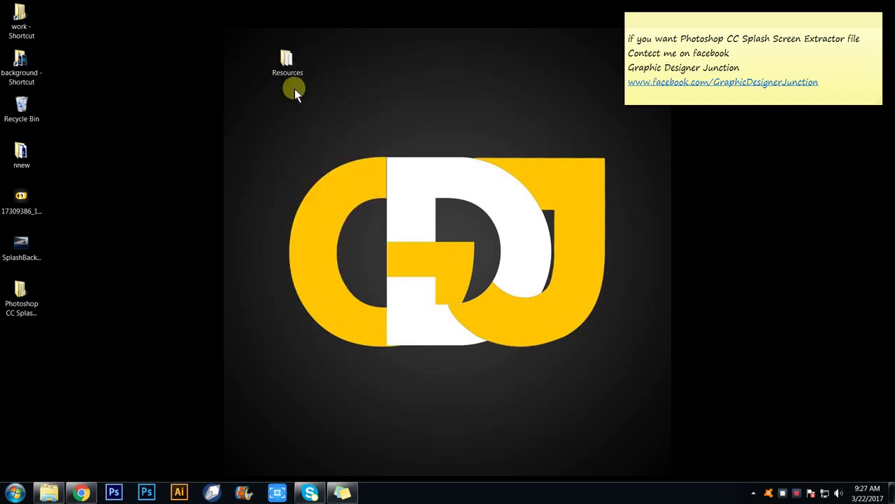
{"action": "right_click", "coordinate": [294, 75]}
{"action": "left_click", "coordinate": [353, 290]}
{"action": "type", "text": "backup"}
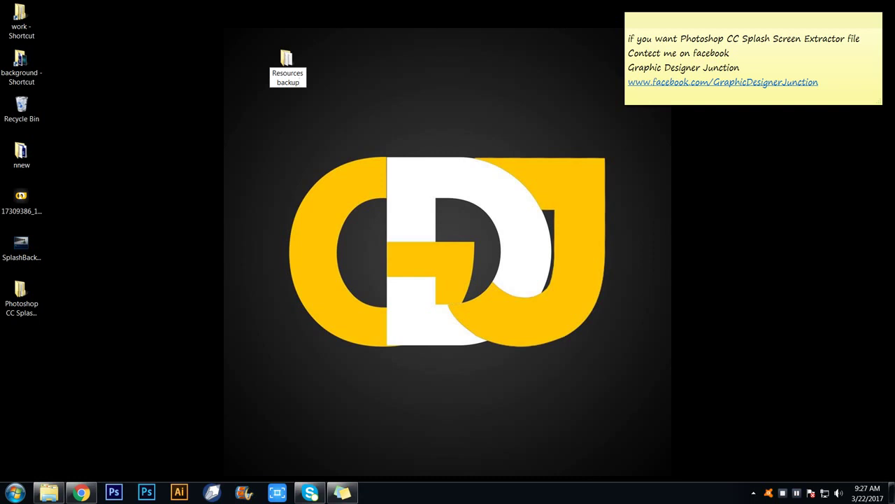
{"action": "key", "text": "Return"}
Step: Copy the Resources backup folder
{"action": "left_click", "coordinate": [249, 175]}
{"action": "left_click", "coordinate": [299, 71]}
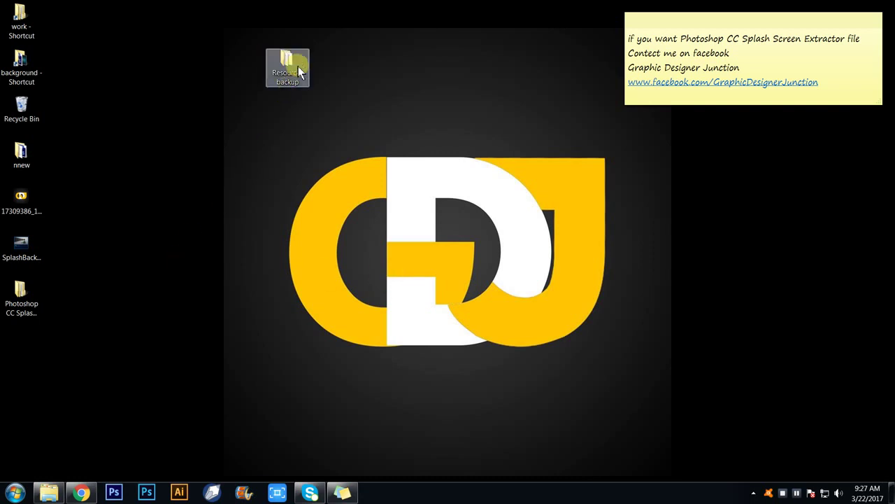
{"action": "right_click", "coordinate": [300, 71]}
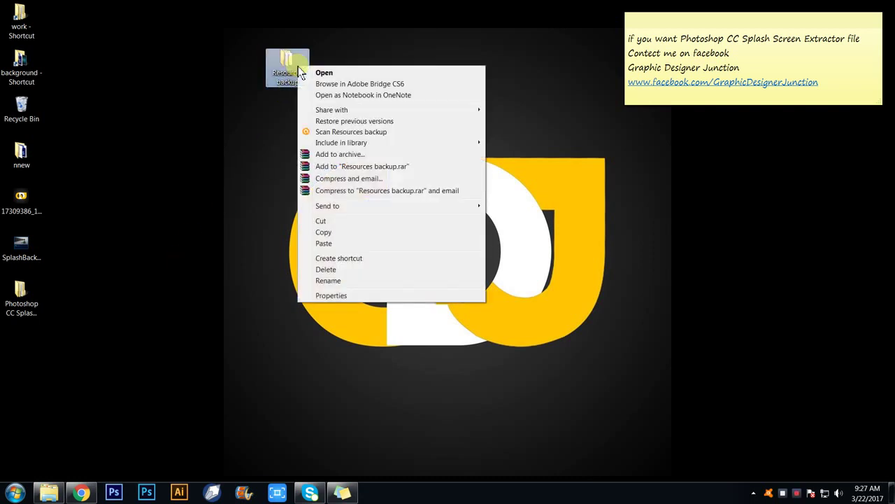
{"action": "left_click", "coordinate": [356, 232]}
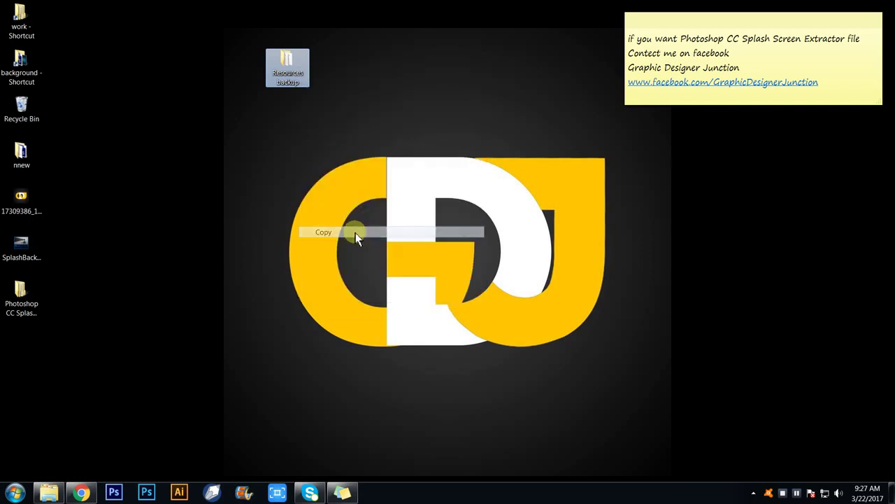
Step: Paste Resources backup into the extractor's pscc2014Icon folder and run Extract
{"action": "double_click", "coordinate": [20, 286]}
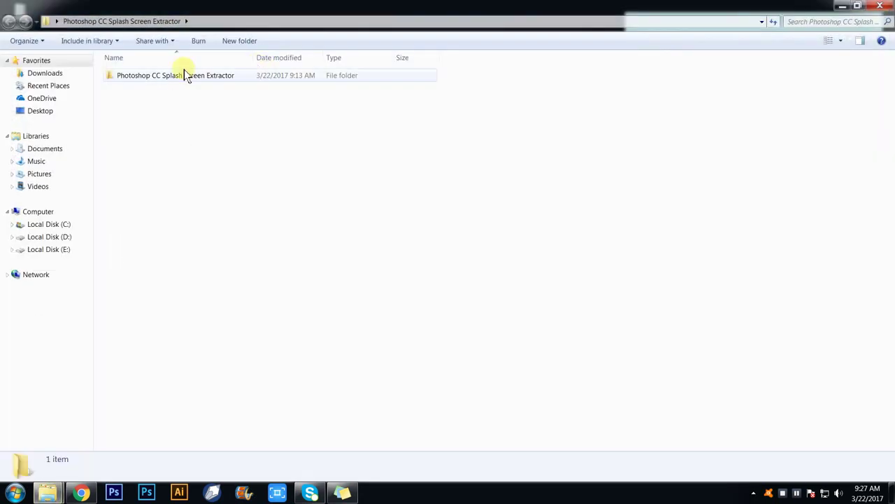
{"action": "double_click", "coordinate": [193, 77]}
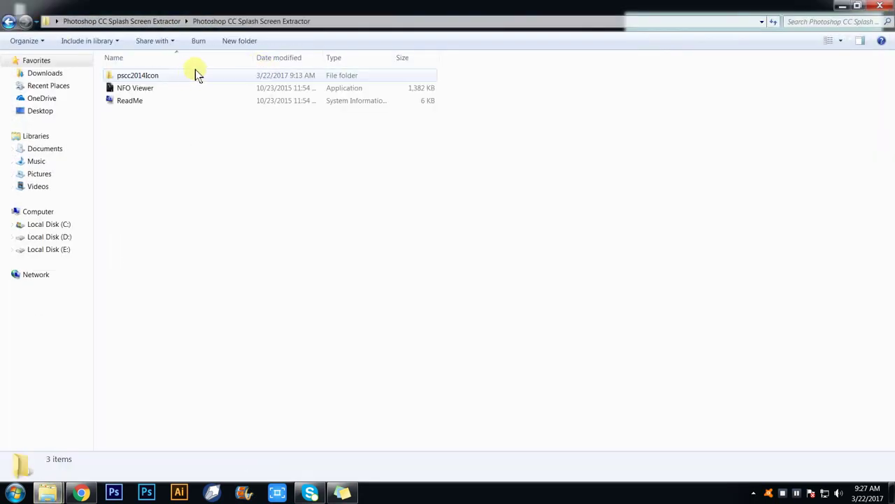
{"action": "double_click", "coordinate": [146, 75]}
{"action": "key", "text": "ctrl+v"}
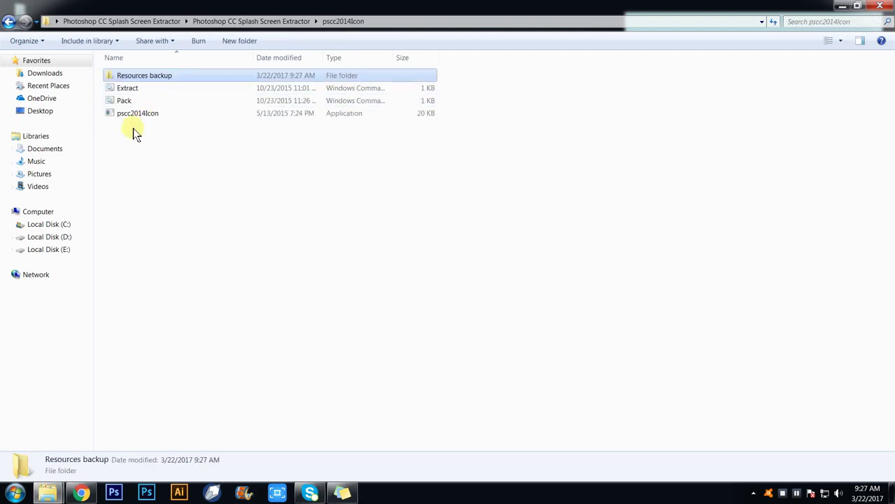
{"action": "left_click", "coordinate": [134, 140]}
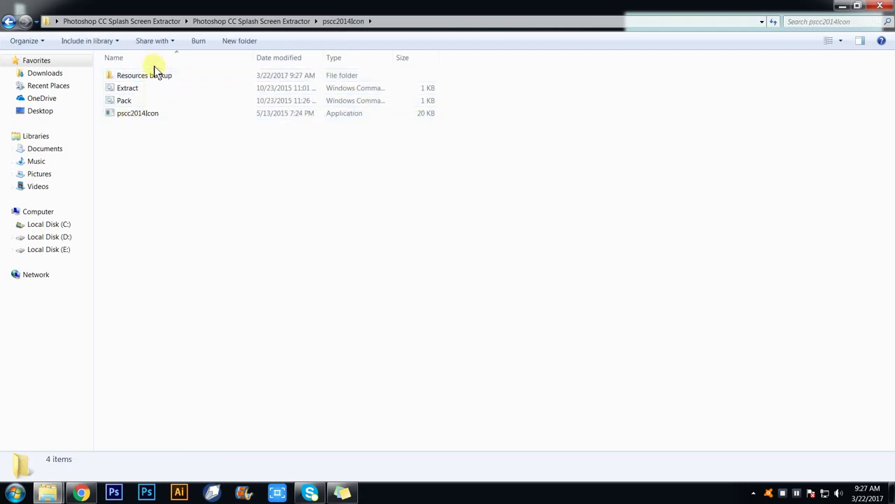
{"action": "double_click", "coordinate": [130, 91]}
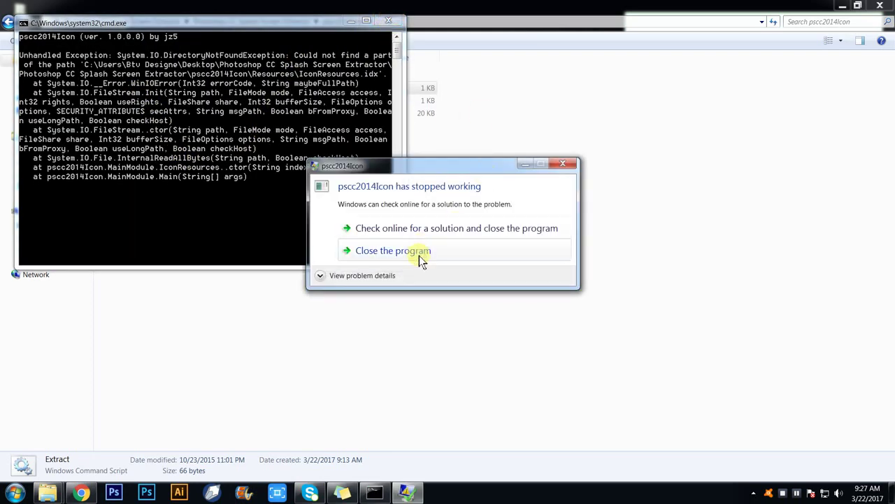
Step: Close the crashed extractor, rename the folder to Resources, and rerun Extract
{"action": "left_click", "coordinate": [422, 250]}
{"action": "left_click", "coordinate": [163, 75]}
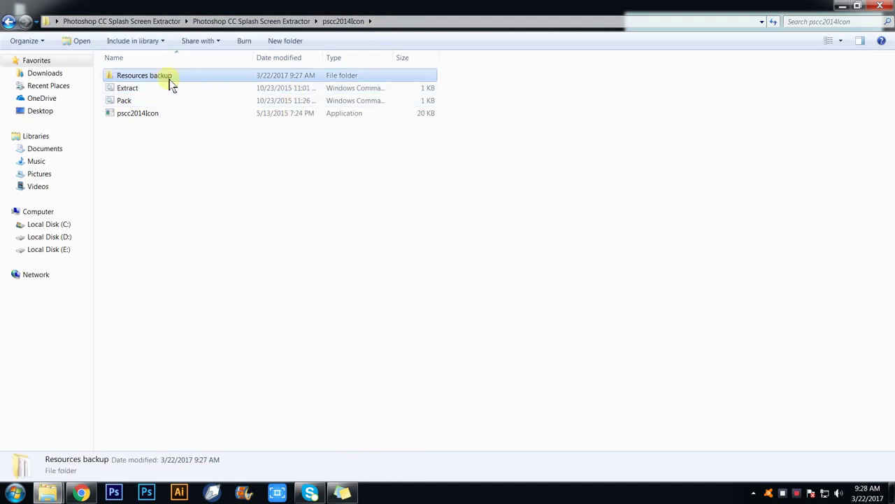
{"action": "right_click", "coordinate": [171, 84]}
{"action": "left_click", "coordinate": [221, 305]}
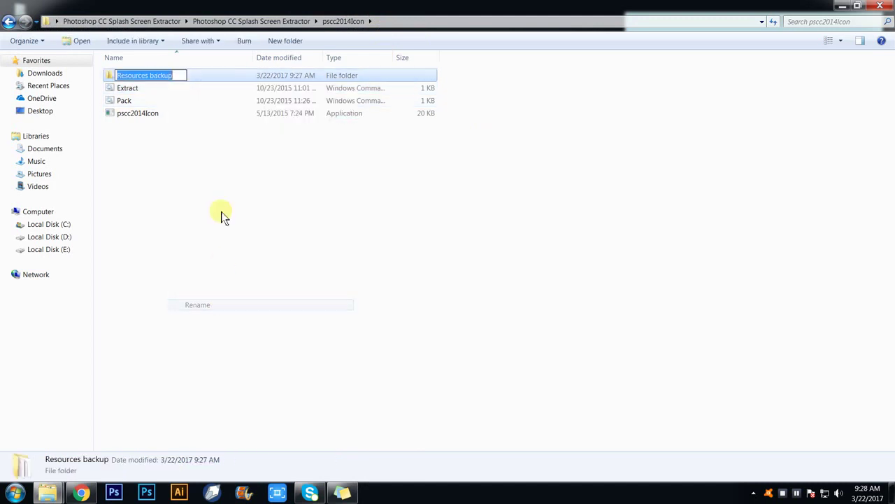
{"action": "left_click", "coordinate": [177, 75]}
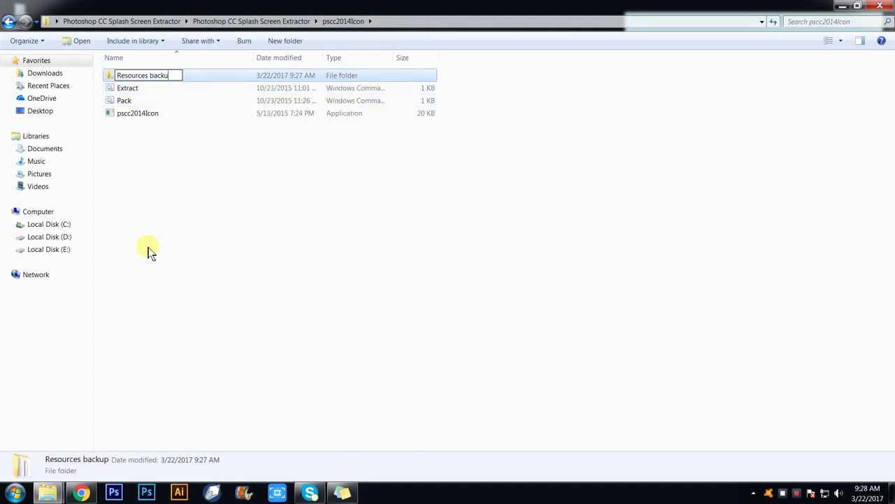
{"action": "key", "text": "Return"}
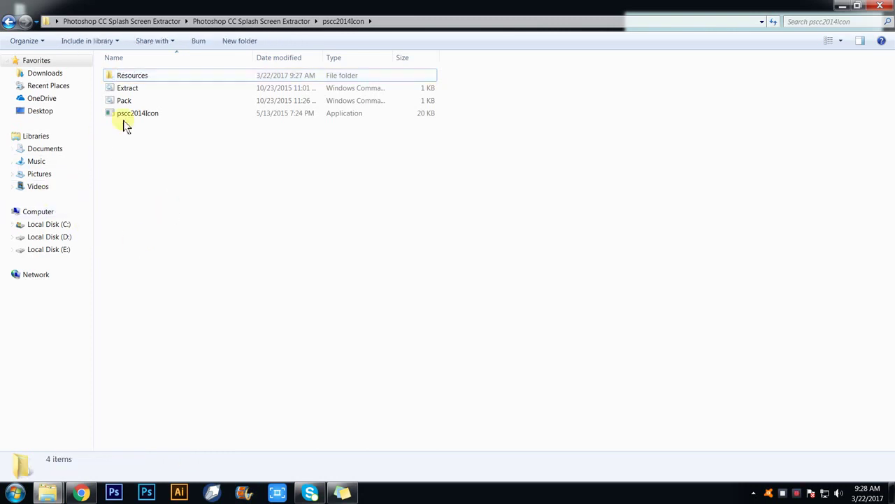
{"action": "double_click", "coordinate": [128, 90]}
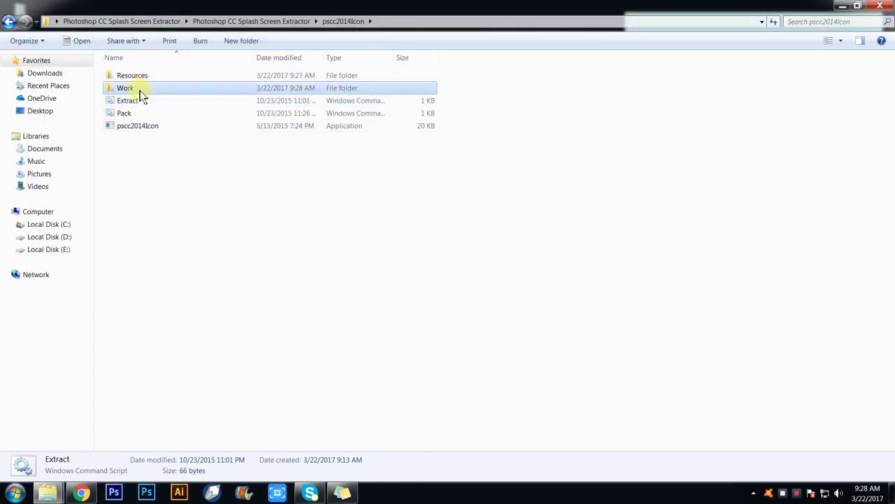
Step: Find and preview SplashBackground_s0 in the extracted Work\High folder
{"action": "double_click", "coordinate": [137, 89]}
{"action": "double_click", "coordinate": [131, 82]}
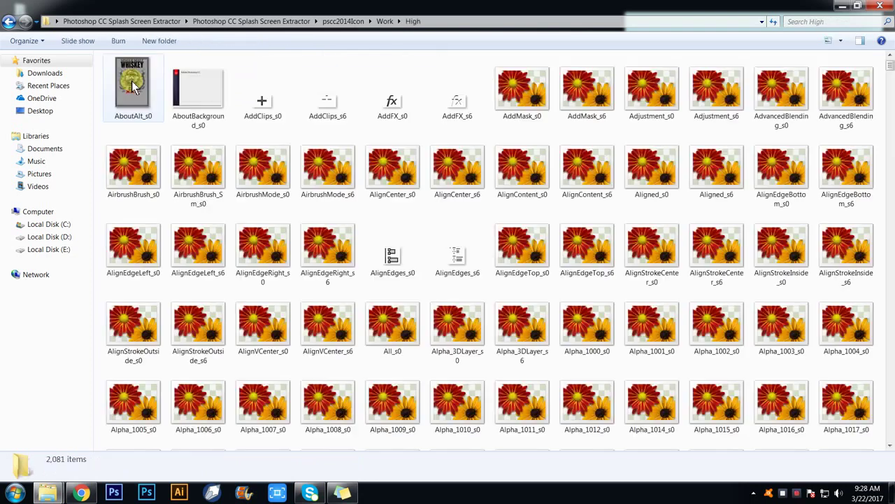
{"action": "scroll", "coordinate": [462, 234], "scroll_direction": "down", "scroll_amount": 5}
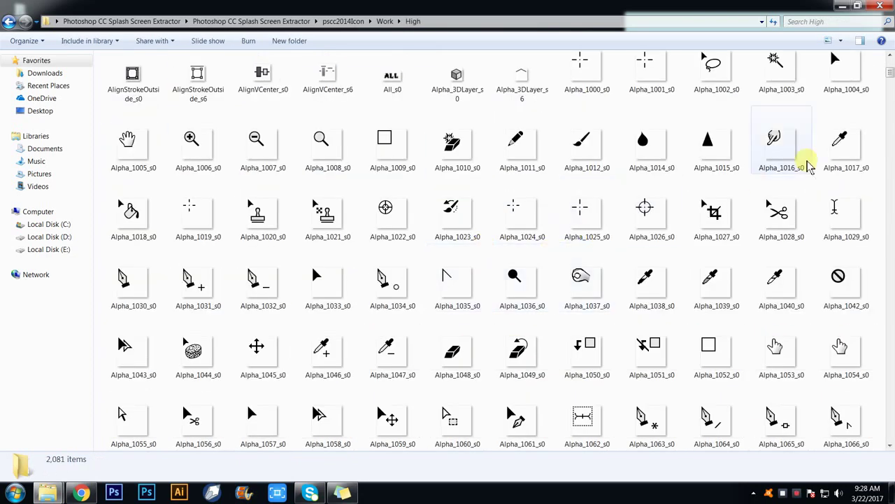
{"action": "left_click_drag", "start_coordinate": [890, 74], "coordinate": [890, 140]}
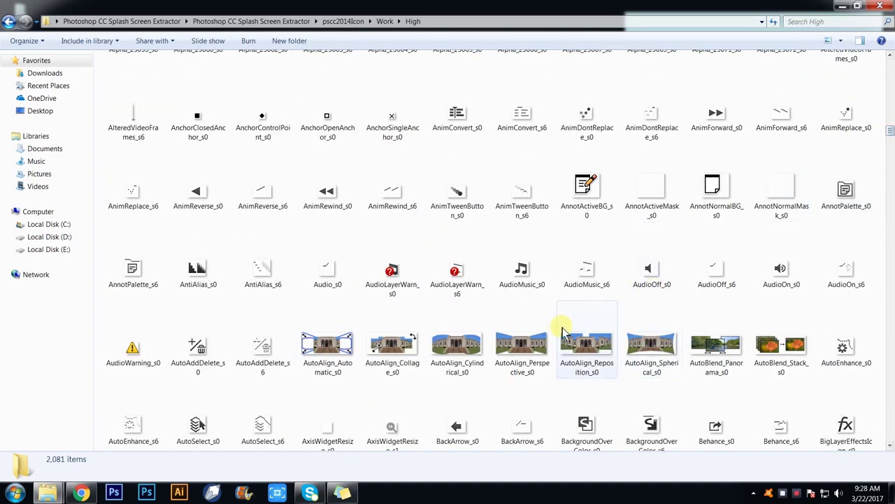
{"action": "left_click", "coordinate": [537, 336]}
{"action": "key", "text": "s"}
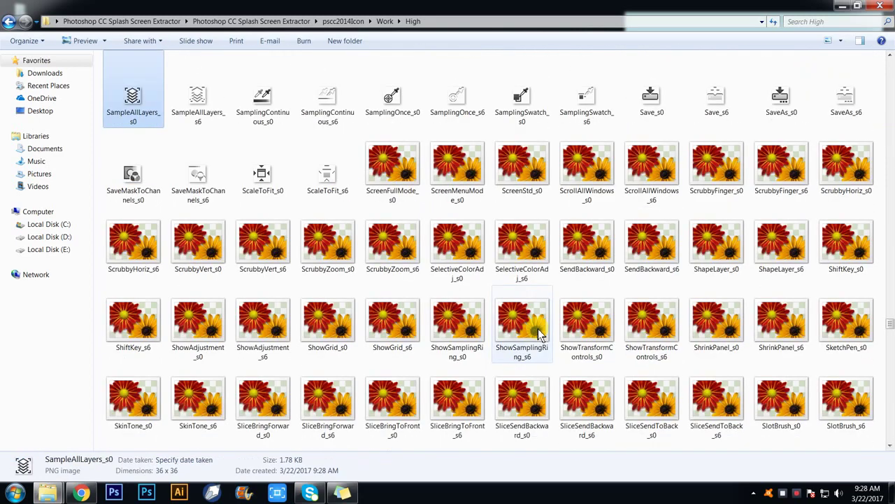
{"action": "key", "text": "p"}
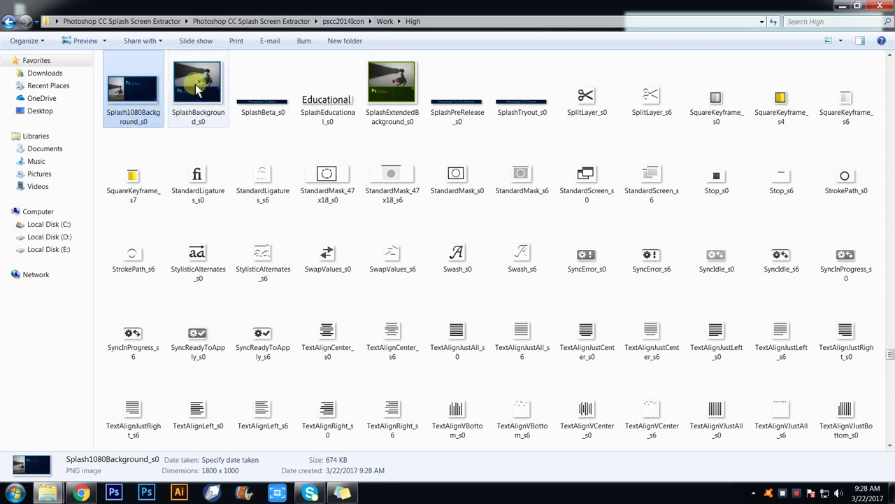
{"action": "double_click", "coordinate": [192, 81]}
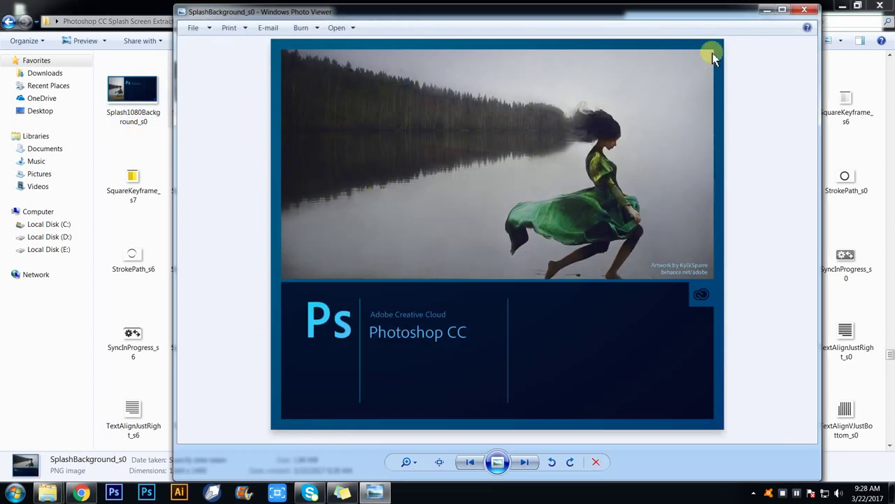
{"action": "left_click", "coordinate": [805, 10]}
Step: Copy SplashBackground_s0 and minimize Explorer to show the desktop
{"action": "right_click", "coordinate": [208, 76]}
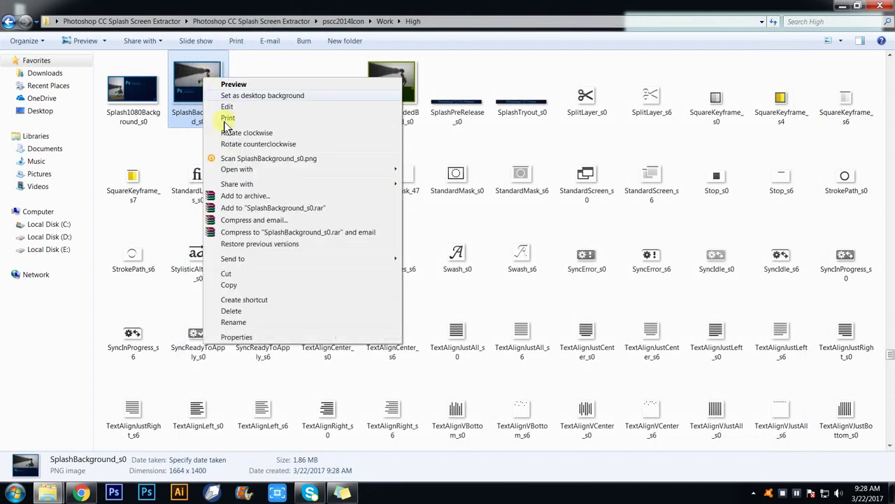
{"action": "left_click", "coordinate": [254, 285]}
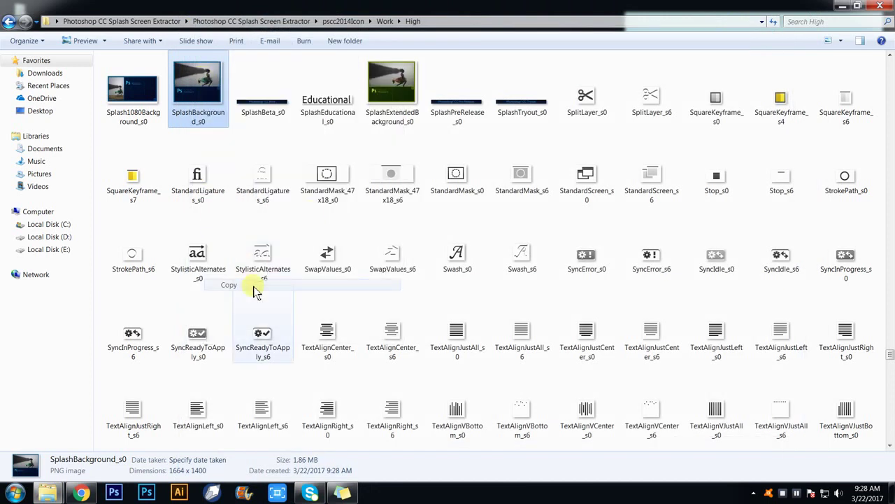
{"action": "left_click", "coordinate": [841, 5]}
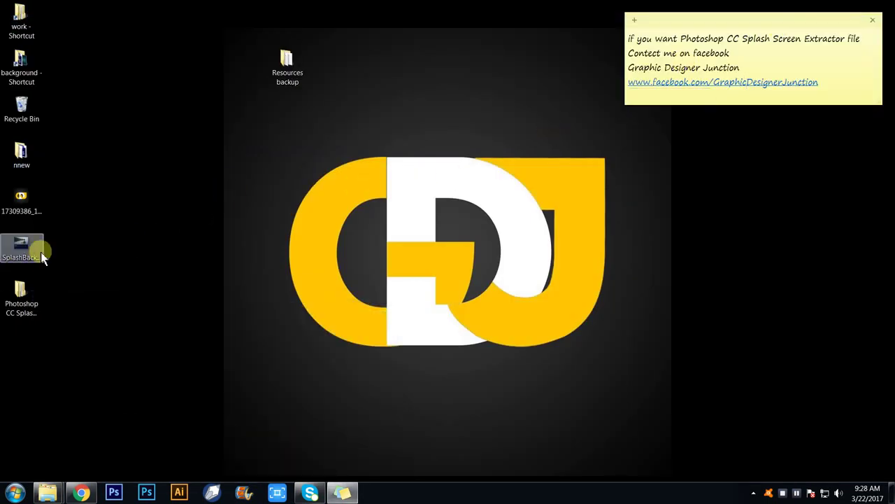
Step: Paste SplashBackground_s0 on the desktop, replacing the older copy, and preview it
{"action": "right_click", "coordinate": [179, 229]}
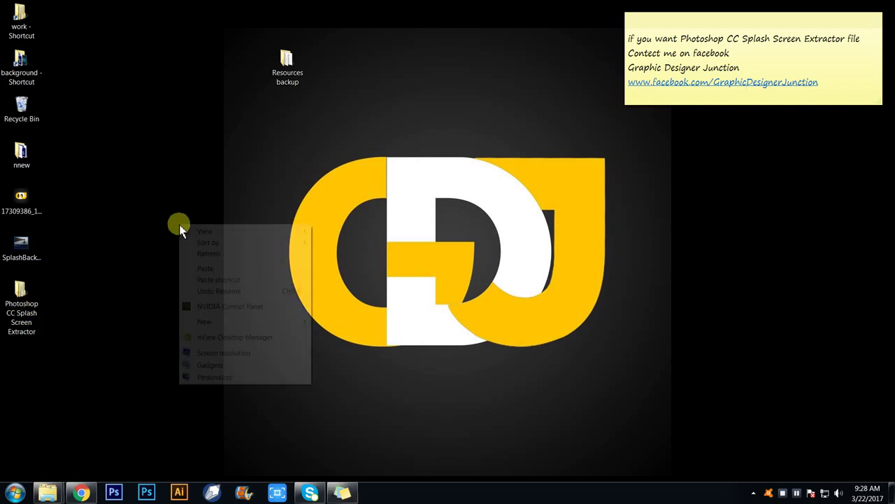
{"action": "left_click", "coordinate": [228, 272]}
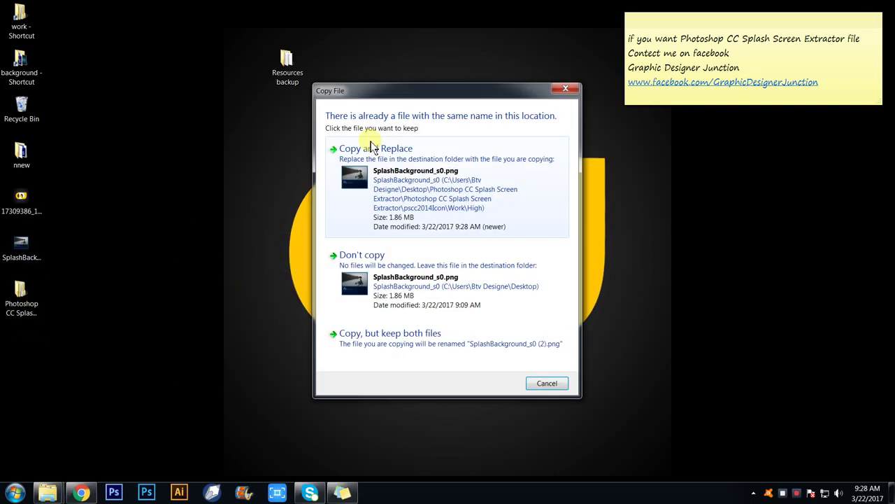
{"action": "left_click", "coordinate": [429, 158]}
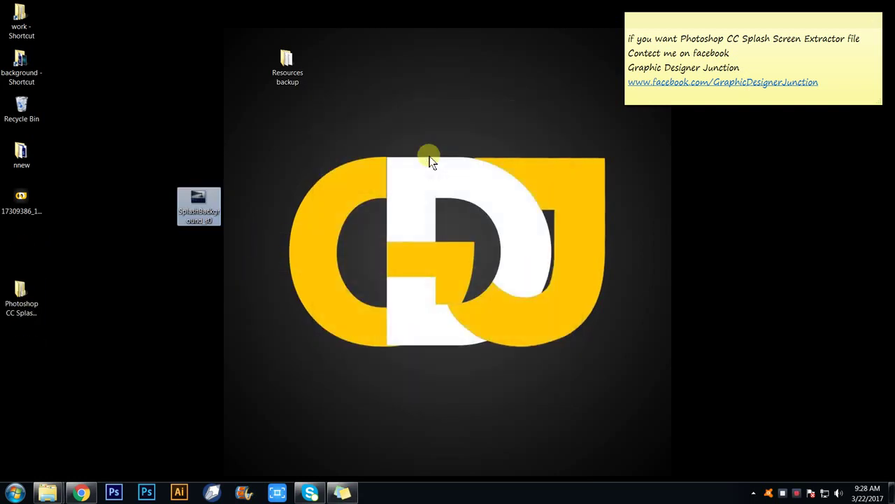
{"action": "double_click", "coordinate": [201, 203]}
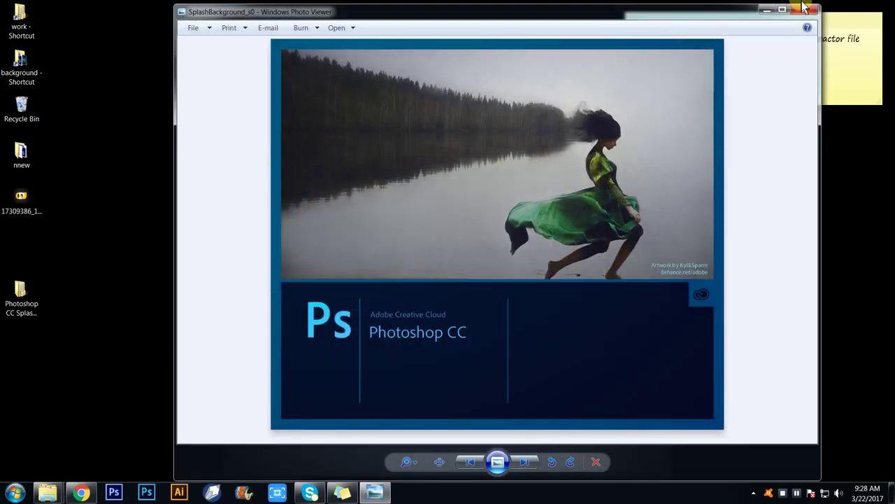
{"action": "left_click", "coordinate": [805, 10]}
{"action": "mouse_move", "coordinate": [200, 205]}
{"action": "left_mouse_down"}
{"action": "mouse_move", "coordinate": [204, 251]}
{"action": "mouse_move", "coordinate": [136, 201]}
{"action": "left_mouse_up"}
Step: Open SplashBackground_s0 in Photoshop and set its resolution to 36 pixels/inch
{"action": "left_click", "coordinate": [145, 492]}
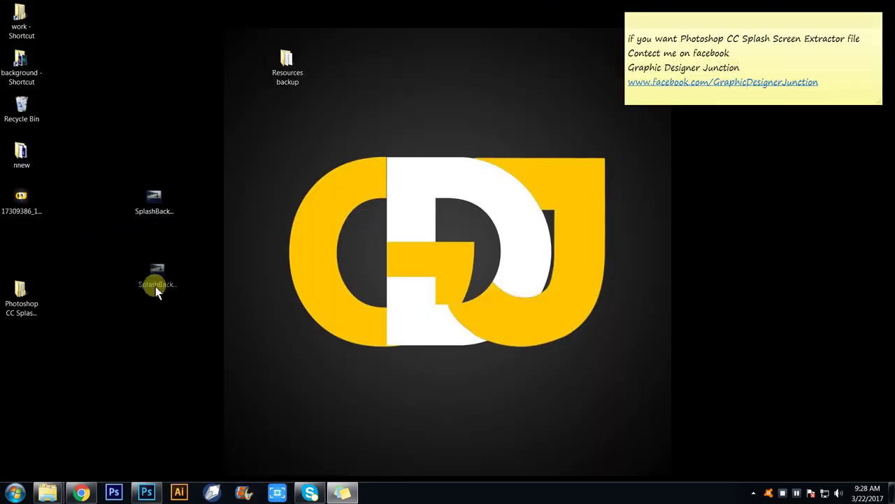
{"action": "left_click_drag", "start_coordinate": [156, 286], "coordinate": [307, 207]}
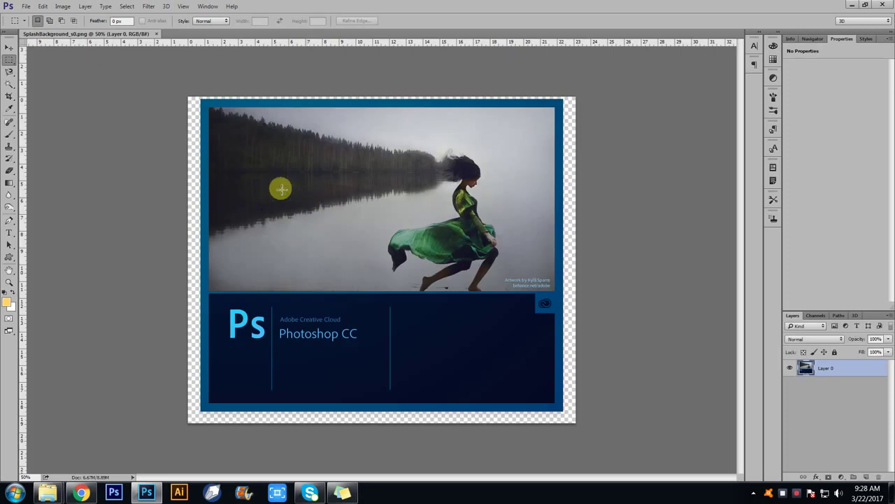
{"action": "left_click", "coordinate": [62, 6]}
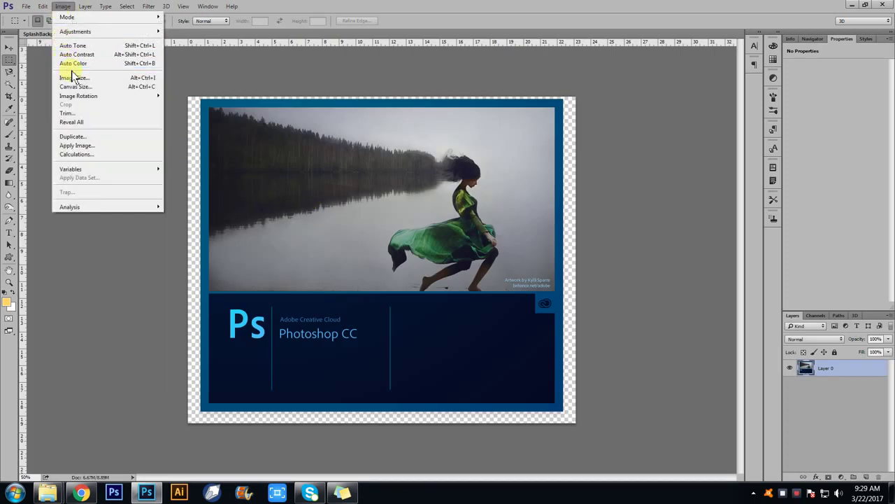
{"action": "left_click", "coordinate": [73, 78]}
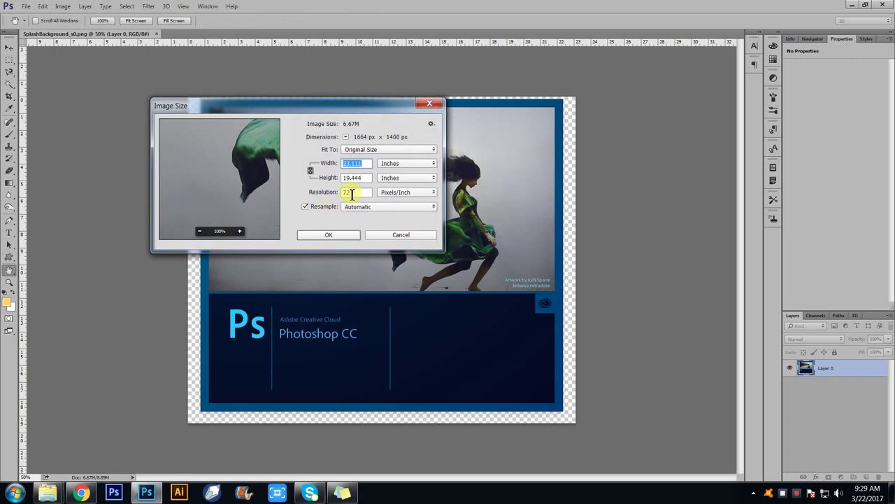
{"action": "left_click_drag", "start_coordinate": [352, 194], "coordinate": [324, 194]}
{"action": "type", "text": "3"}
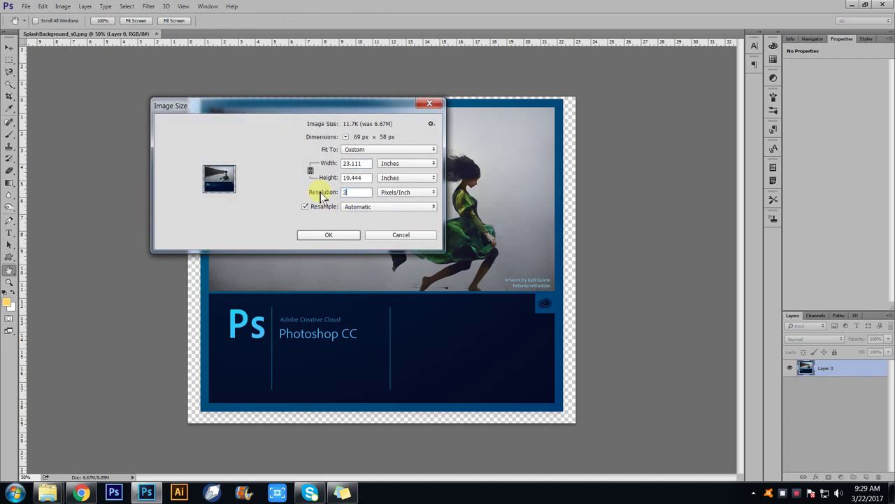
{"action": "type", "text": "6"}
{"action": "key", "text": "Return"}
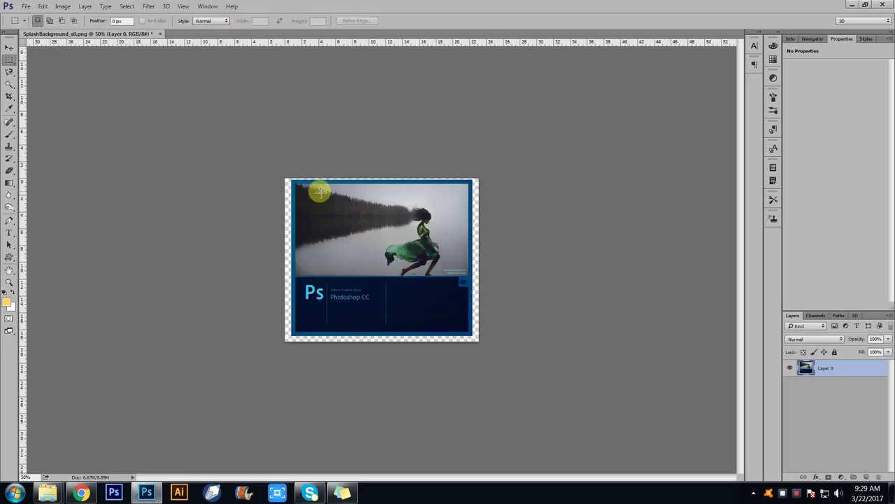
{"action": "left_click_drag", "start_coordinate": [445, 236], "coordinate": [367, 317]}
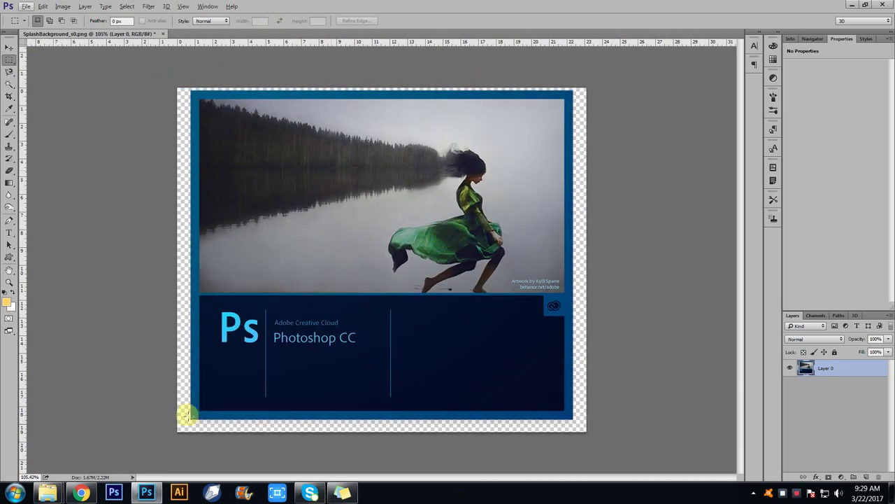
Step: Drag the GDJ logo image from the desktop onto the splash canvas
{"action": "left_click", "coordinate": [851, 5]}
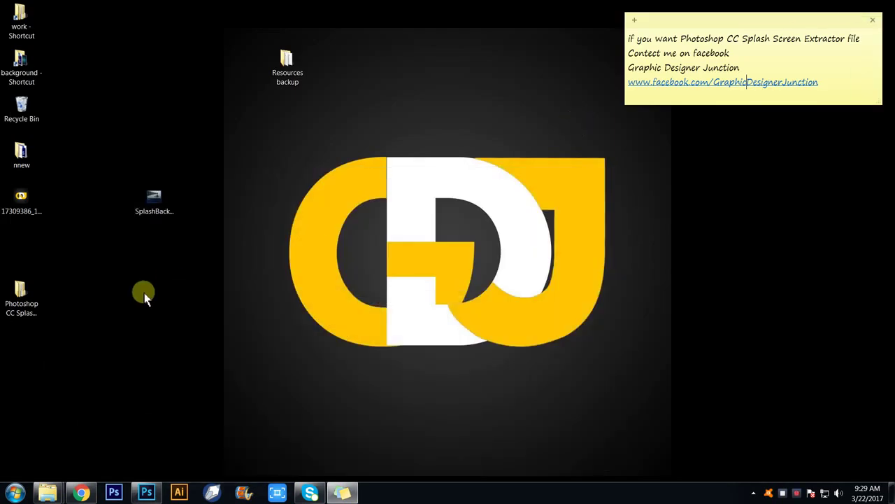
{"action": "left_click_drag", "start_coordinate": [20, 201], "coordinate": [149, 432]}
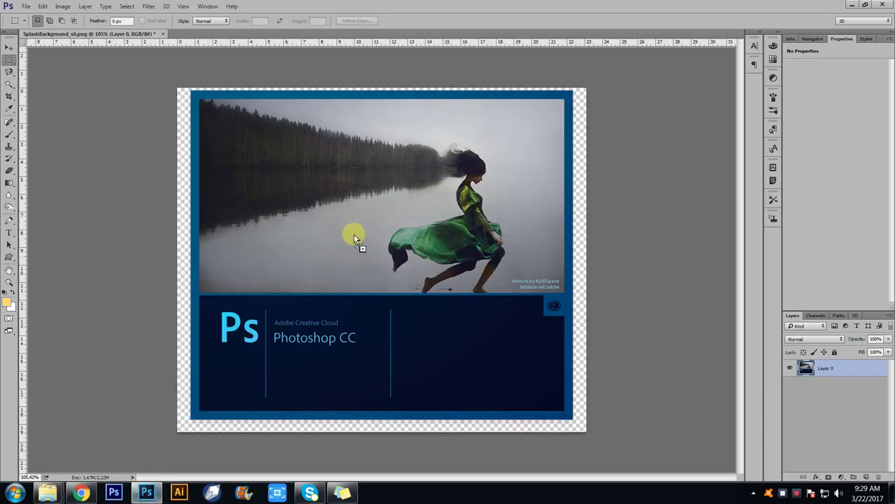
{"action": "left_click_drag", "start_coordinate": [147, 462], "coordinate": [364, 225]}
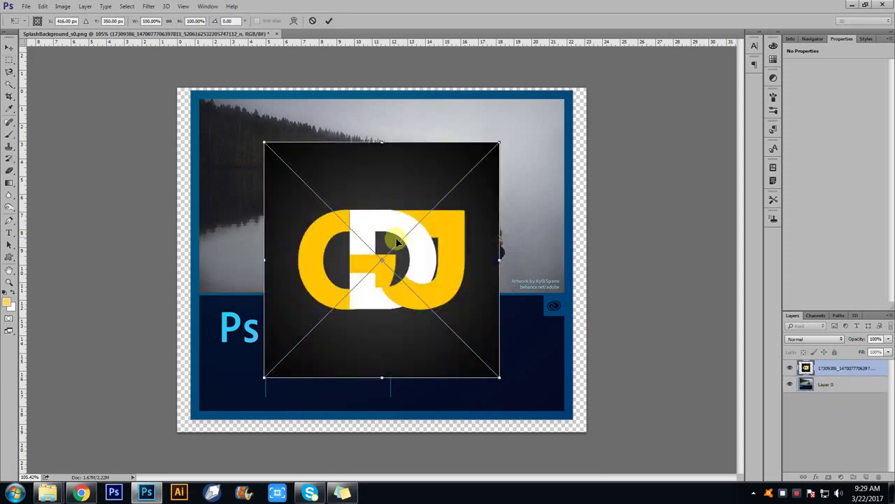
Step: Place the GDJ logo, move it toward the top-left, and scale it down
{"action": "key", "text": "Return"}
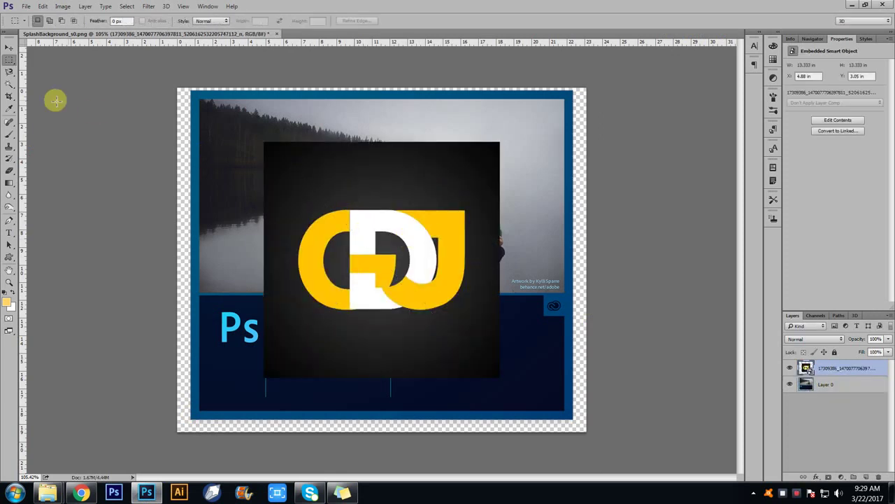
{"action": "left_click", "coordinate": [9, 46]}
{"action": "left_click_drag", "start_coordinate": [315, 194], "coordinate": [255, 155]}
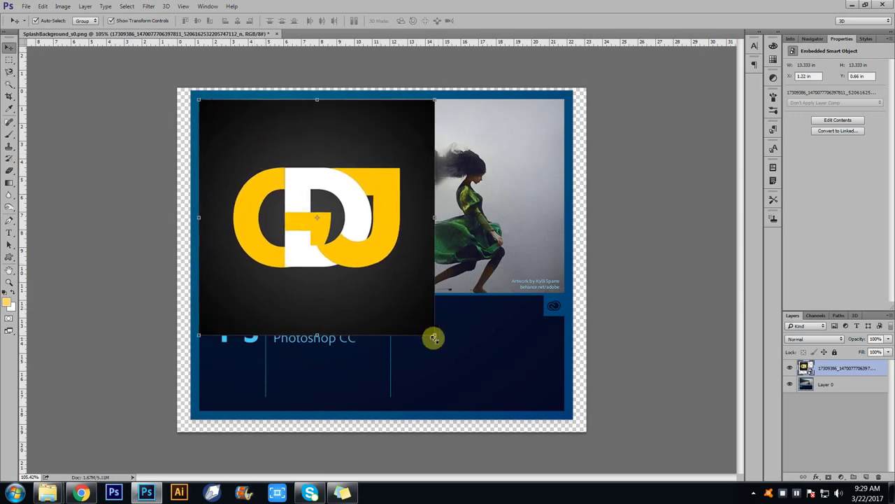
{"action": "left_click_drag", "start_coordinate": [434, 338], "coordinate": [399, 293]}
{"action": "key", "text": "Return"}
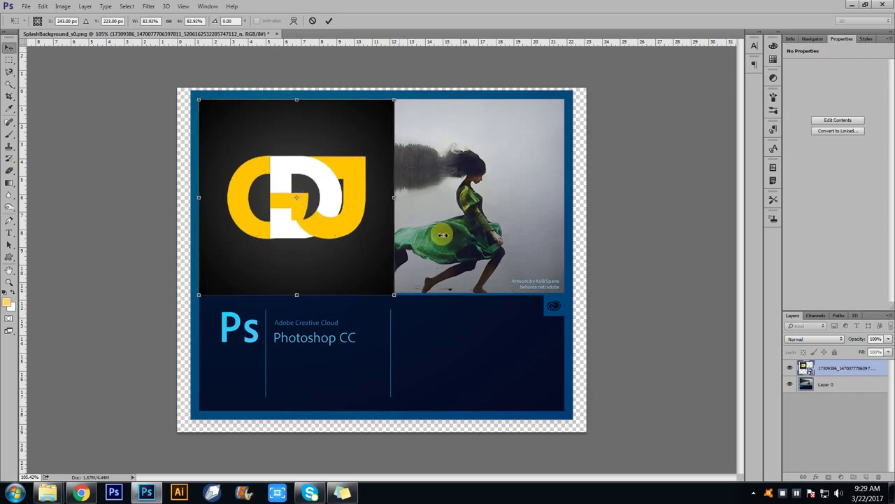
Step: Shift the logo right so it sits over the photo area
{"action": "left_click", "coordinate": [623, 199]}
{"action": "left_click_drag", "start_coordinate": [324, 166], "coordinate": [413, 162]}
{"action": "left_click", "coordinate": [664, 94]}
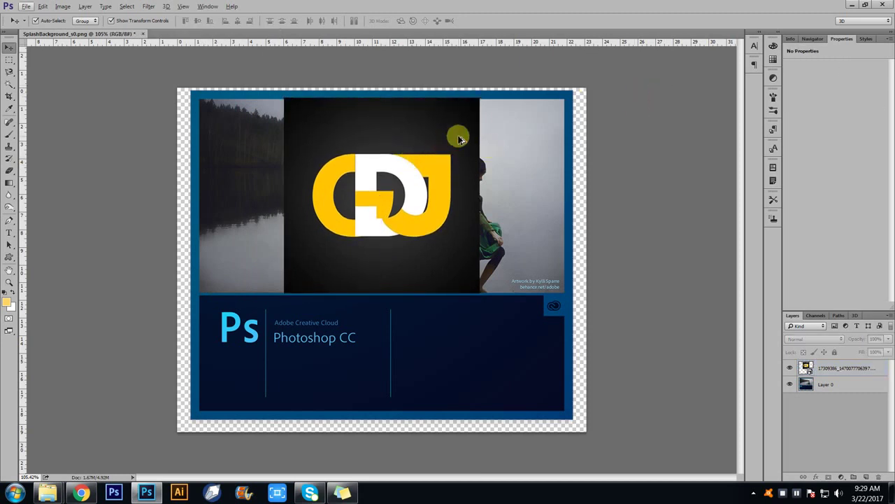
{"action": "scroll", "coordinate": [460, 139], "scroll_direction": "up", "scroll_amount": 2}
{"action": "scroll", "coordinate": [426, 256], "scroll_direction": "up", "scroll_amount": 1}
{"action": "scroll", "coordinate": [426, 290], "scroll_direction": "up", "scroll_amount": 2}
{"action": "scroll", "coordinate": [432, 278], "scroll_direction": "down", "scroll_amount": 3}
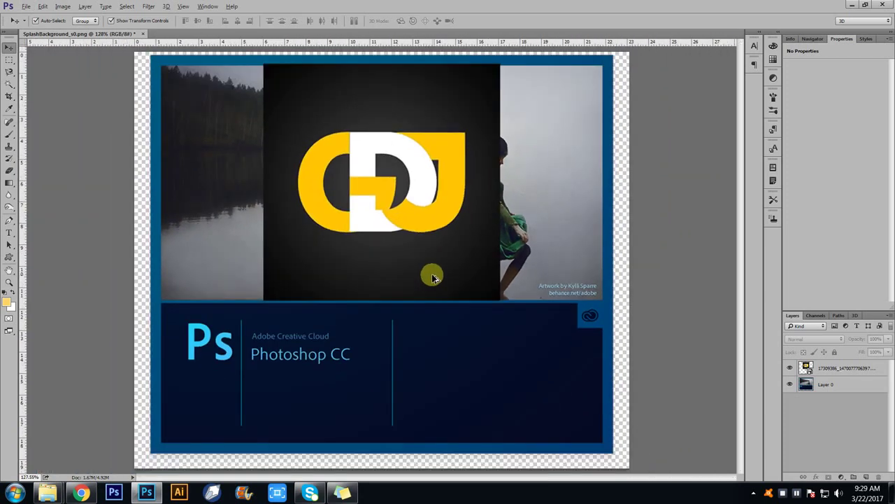
{"action": "scroll", "coordinate": [432, 277], "scroll_direction": "down", "scroll_amount": 2}
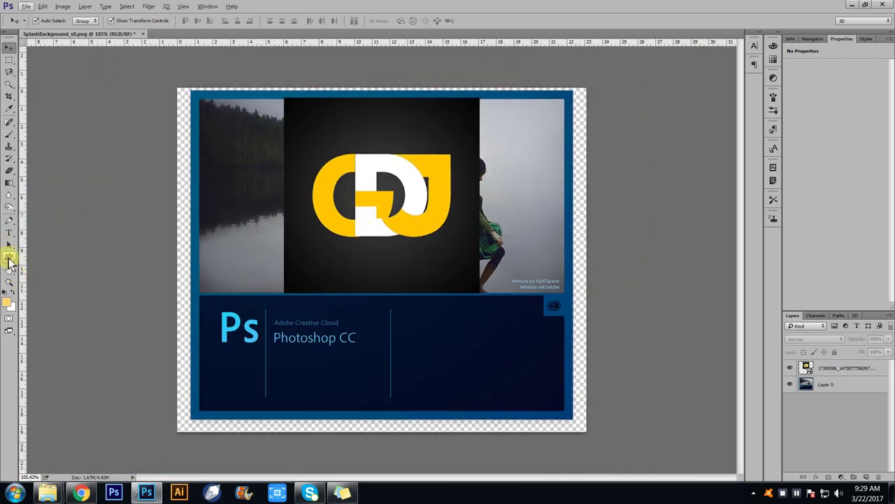
Step: Draw a rectangle over the upper photo area and move it below the logo layer
{"action": "left_click_drag", "start_coordinate": [10, 260], "coordinate": [54, 257]}
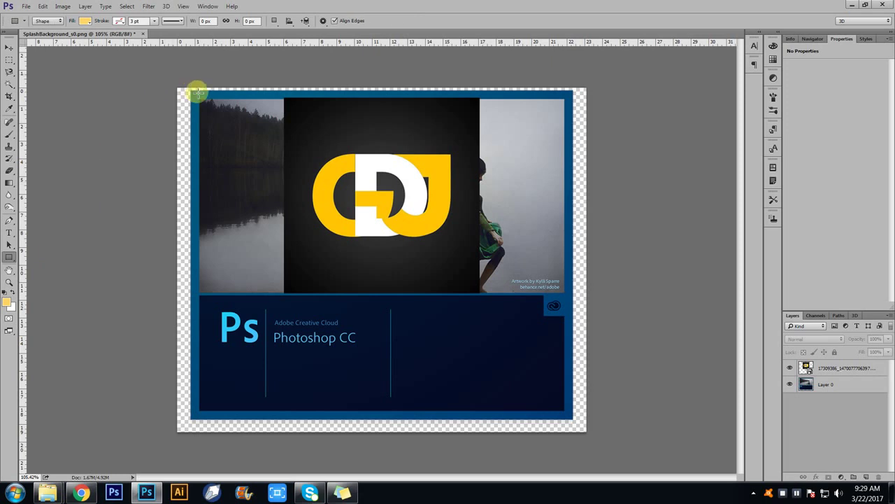
{"action": "left_click_drag", "start_coordinate": [198, 91], "coordinate": [565, 294]}
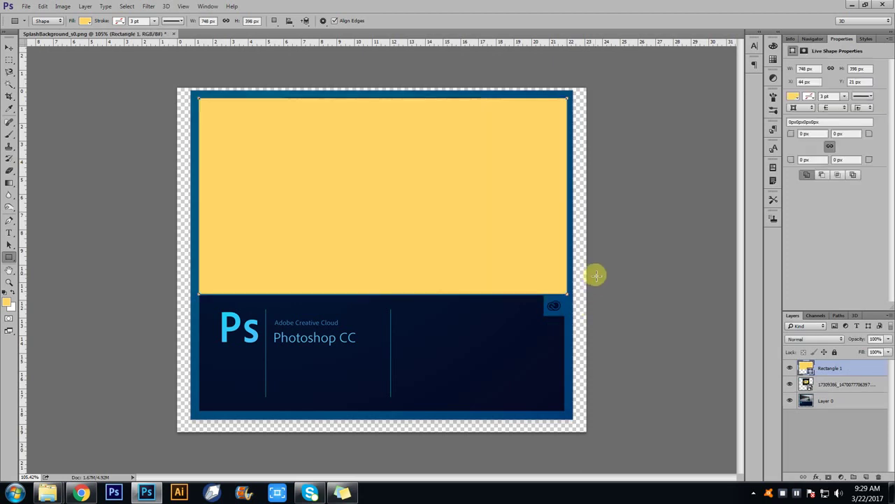
{"action": "left_click", "coordinate": [9, 48]}
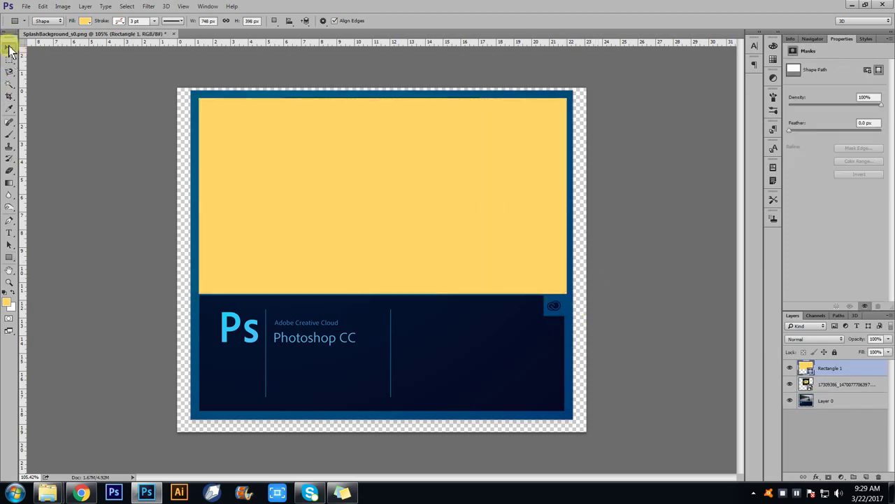
{"action": "mouse_move", "coordinate": [807, 368]}
{"action": "left_mouse_down"}
{"action": "mouse_move", "coordinate": [841, 396]}
{"action": "mouse_move", "coordinate": [816, 385]}
{"action": "left_mouse_up"}
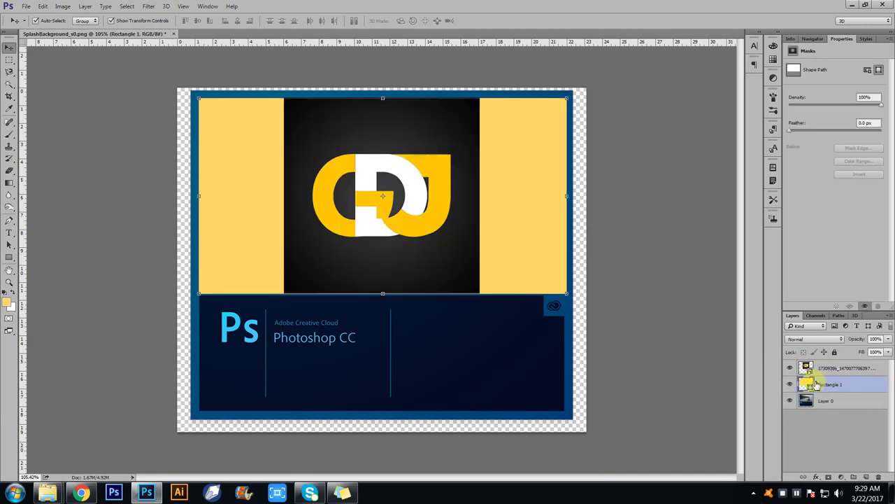
Step: Recolour Rectangle 1 to the logo's dark grey #141414 by sampling the logo background
{"action": "double_click", "coordinate": [809, 384]}
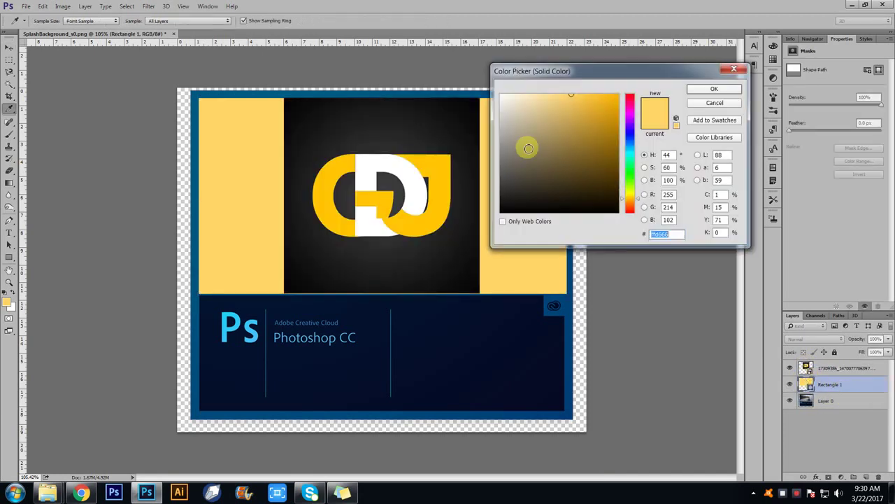
{"action": "left_click", "coordinate": [463, 116]}
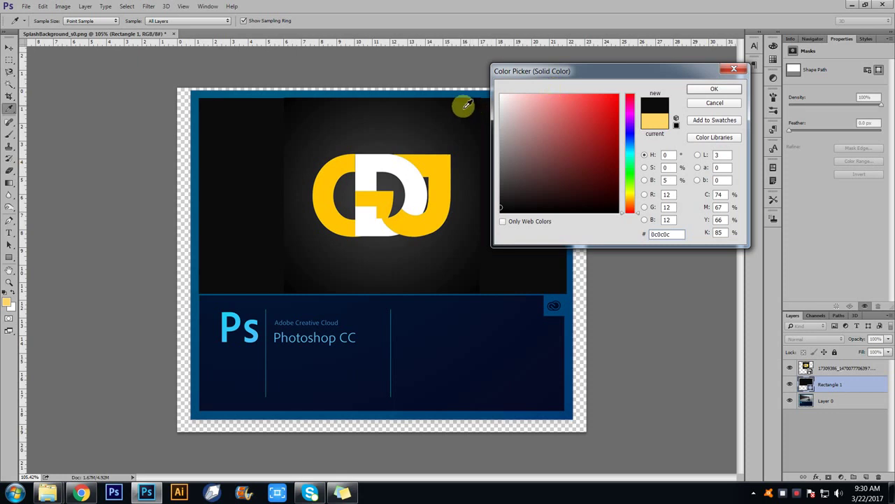
{"action": "left_click", "coordinate": [475, 105]}
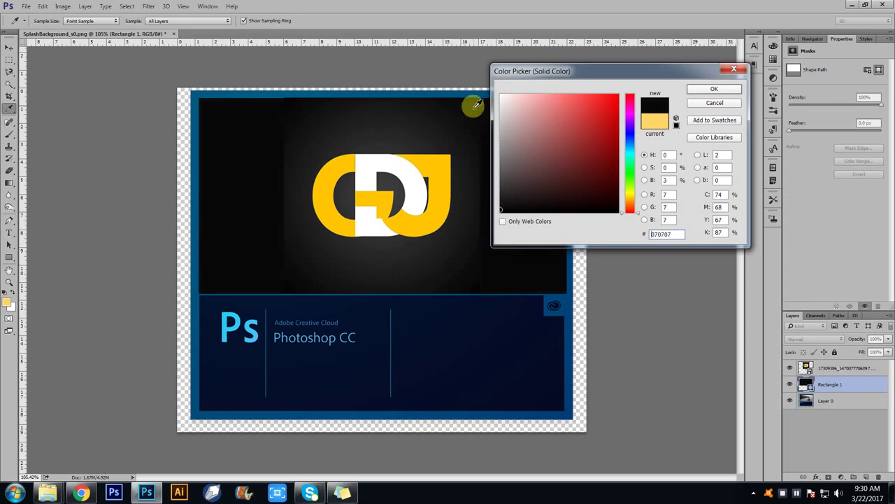
{"action": "left_click", "coordinate": [478, 201]}
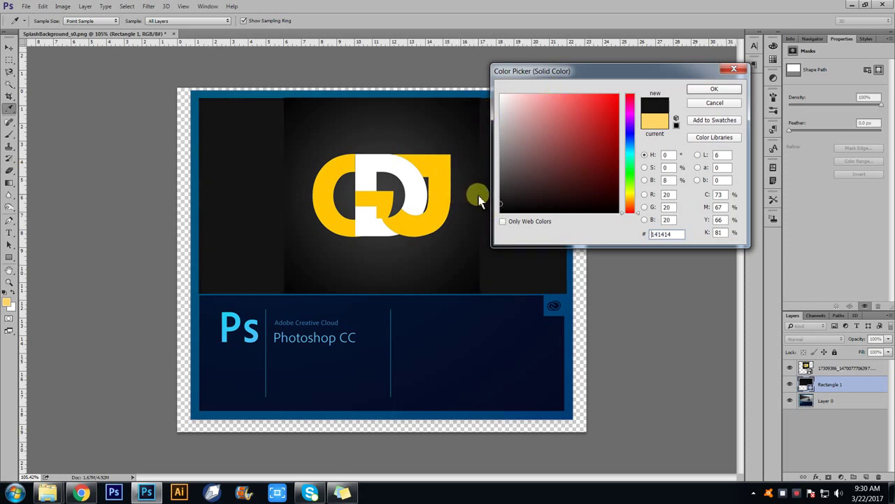
{"action": "left_click_drag", "start_coordinate": [479, 198], "coordinate": [516, 132]}
{"action": "left_click", "coordinate": [704, 91]}
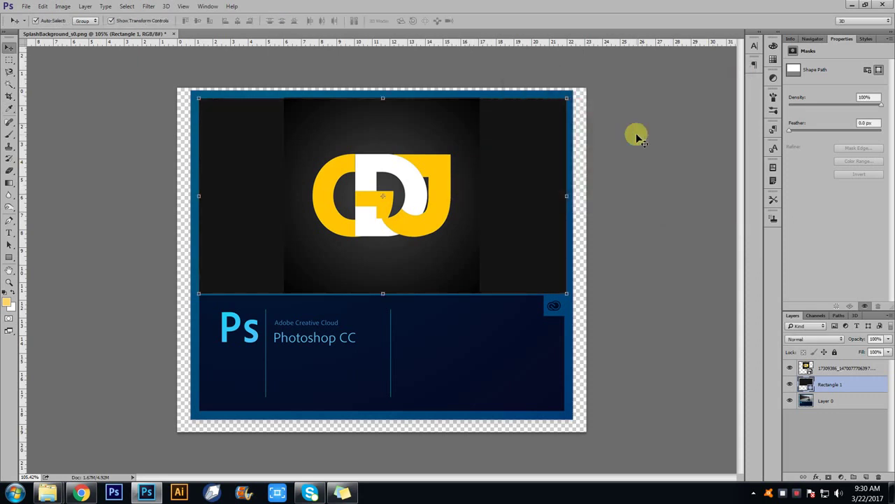
Step: Compare the recoloured rectangle against the logo by selecting each layer
{"action": "left_click", "coordinate": [102, 65]}
{"action": "left_click", "coordinate": [383, 134]}
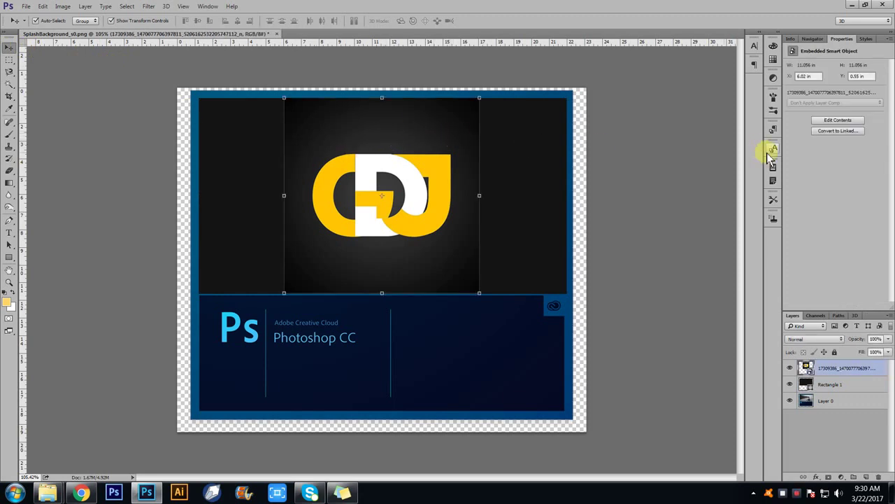
{"action": "left_click", "coordinate": [617, 201]}
{"action": "left_click", "coordinate": [539, 207]}
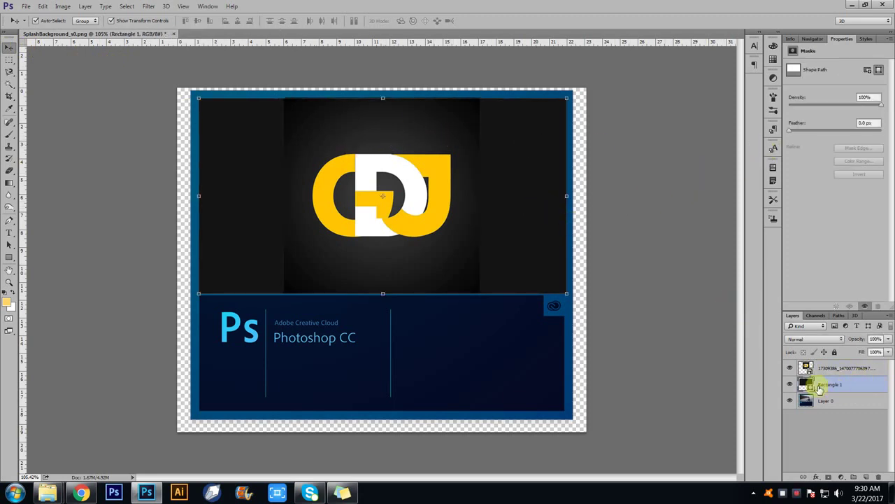
{"action": "left_click", "coordinate": [648, 229]}
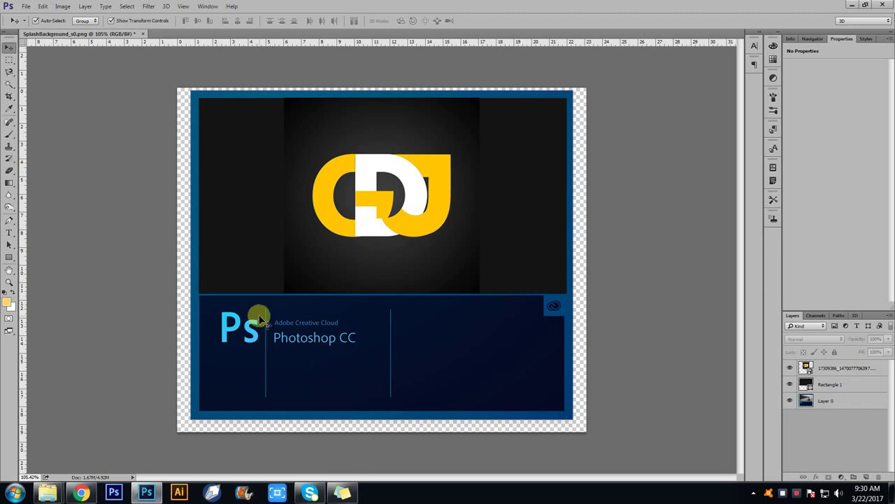
Step: Clone the 'Adobe Creative Cloud' caption out of Layer 0 with dark blue background
{"action": "scroll", "coordinate": [290, 336], "scroll_direction": "up", "scroll_amount": 5}
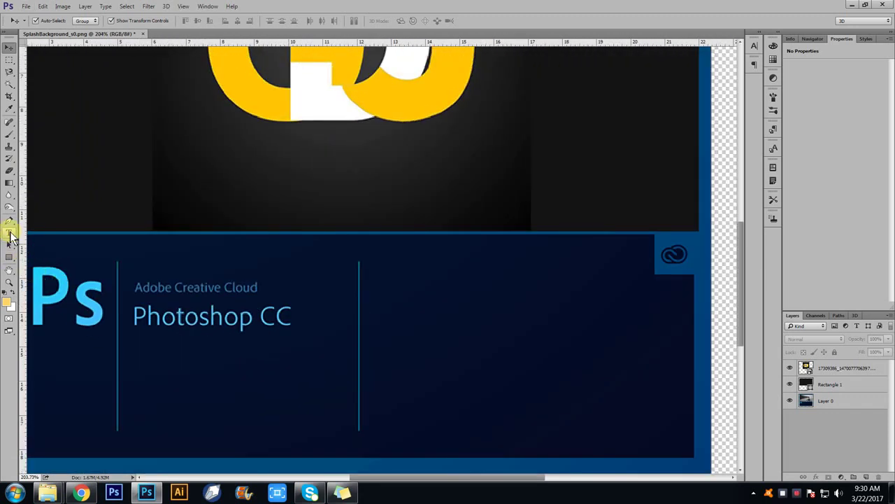
{"action": "left_click", "coordinate": [10, 149]}
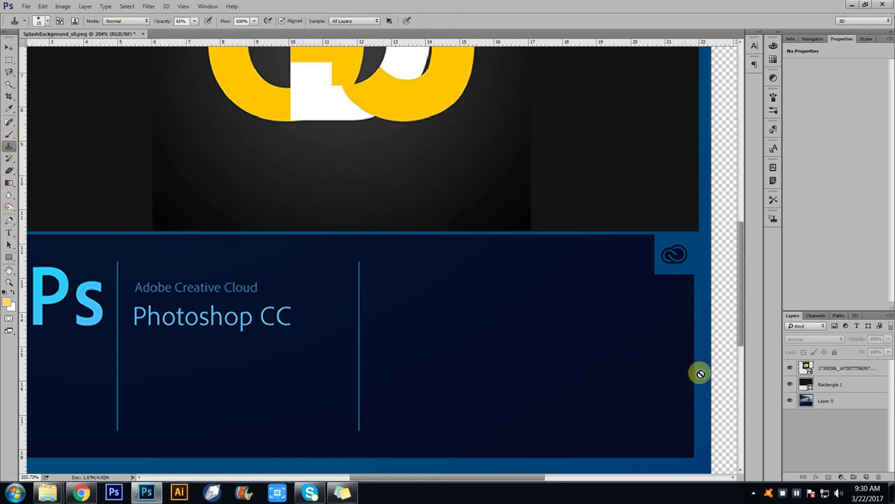
{"action": "left_click", "coordinate": [804, 400]}
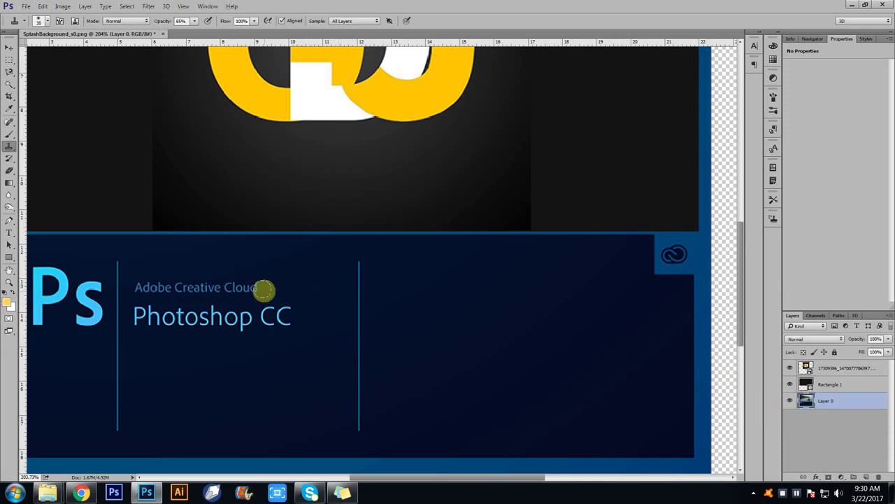
{"action": "left_click_drag", "start_coordinate": [268, 287], "coordinate": [234, 285]}
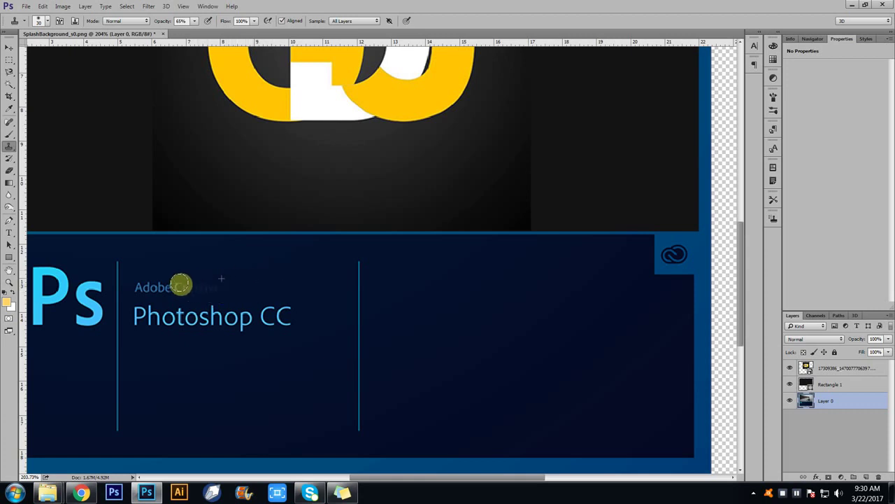
{"action": "left_click_drag", "start_coordinate": [209, 285], "coordinate": [149, 288]}
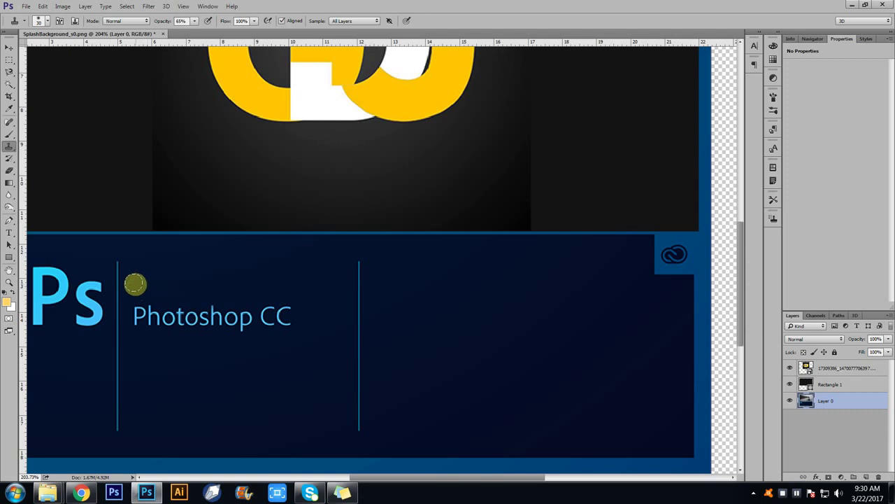
{"action": "left_click_drag", "start_coordinate": [159, 285], "coordinate": [174, 284]}
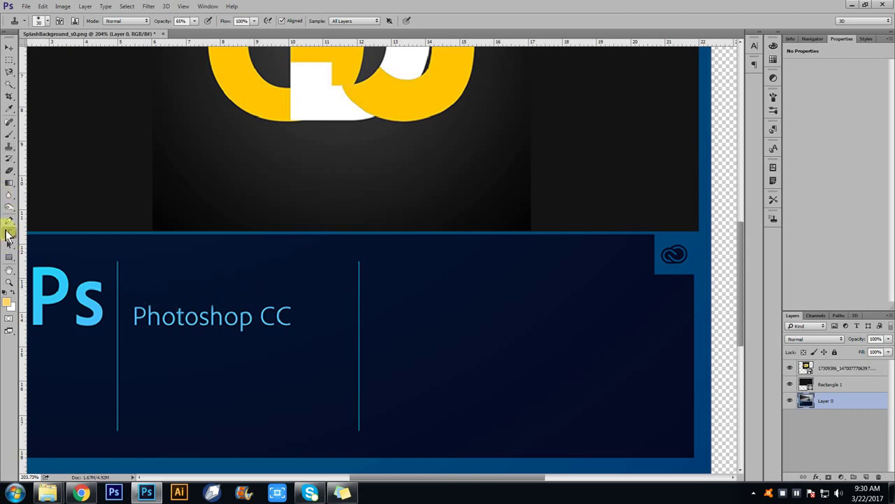
{"action": "left_click", "coordinate": [8, 233]}
{"action": "left_click", "coordinate": [9, 46]}
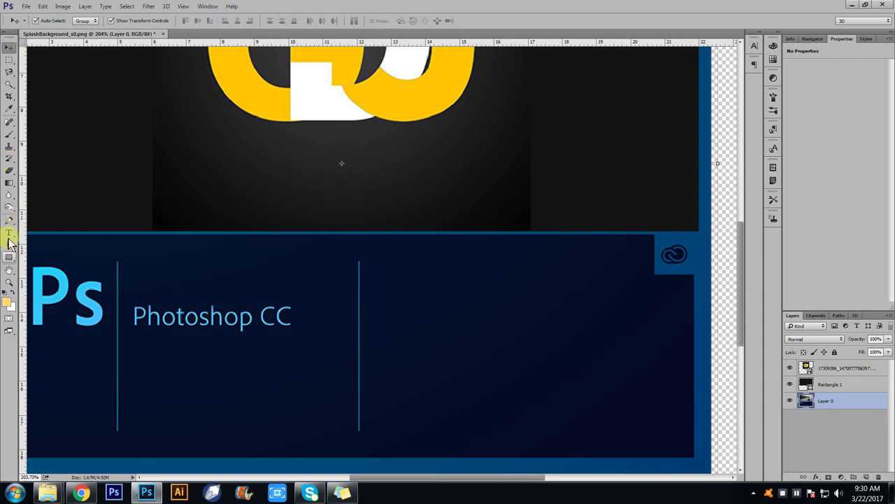
Step: Add 'Graphic Designer Junction' text in the Ps logo's light blue, Segoe UI Light font
{"action": "left_click", "coordinate": [9, 235]}
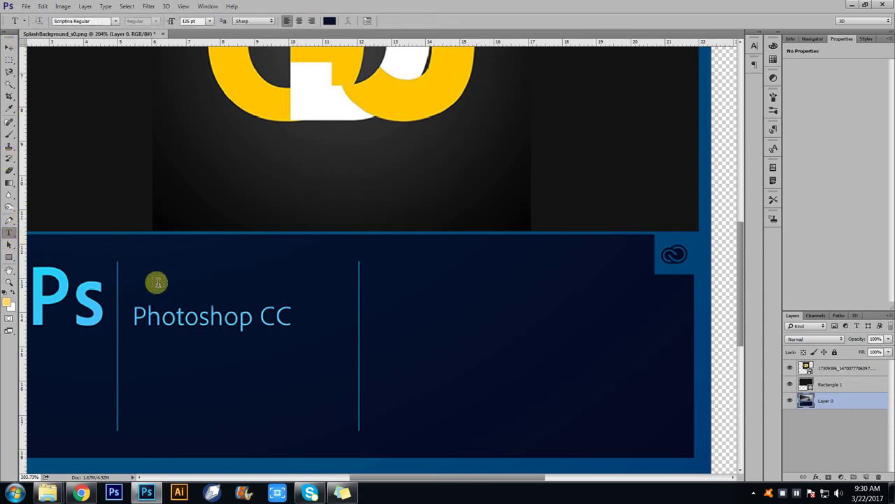
{"action": "left_click", "coordinate": [157, 282]}
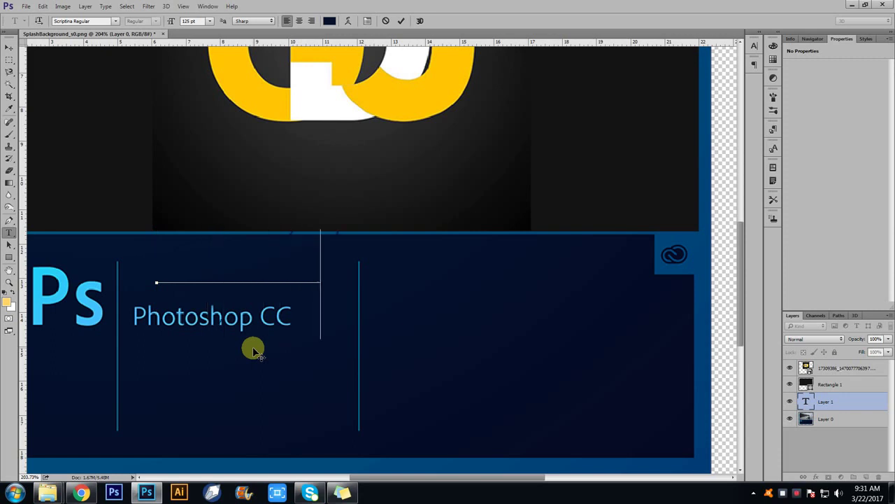
{"action": "type", "text": "on"}
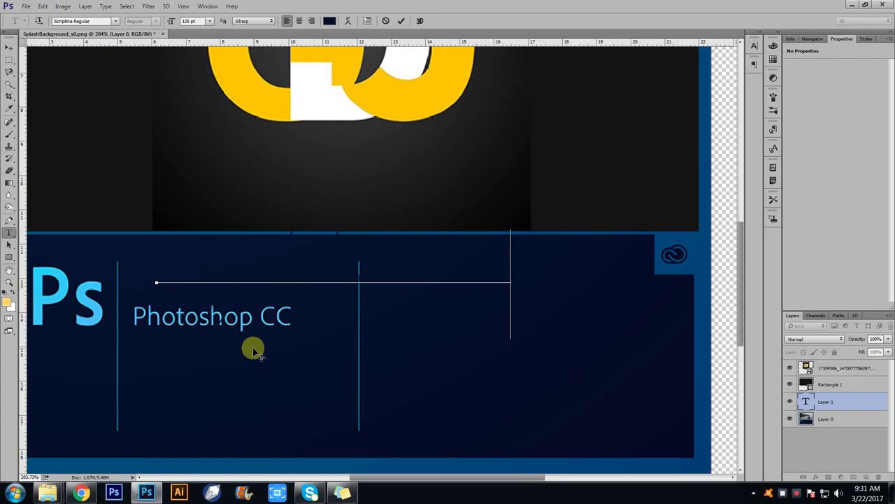
{"action": "type", "text": "es"}
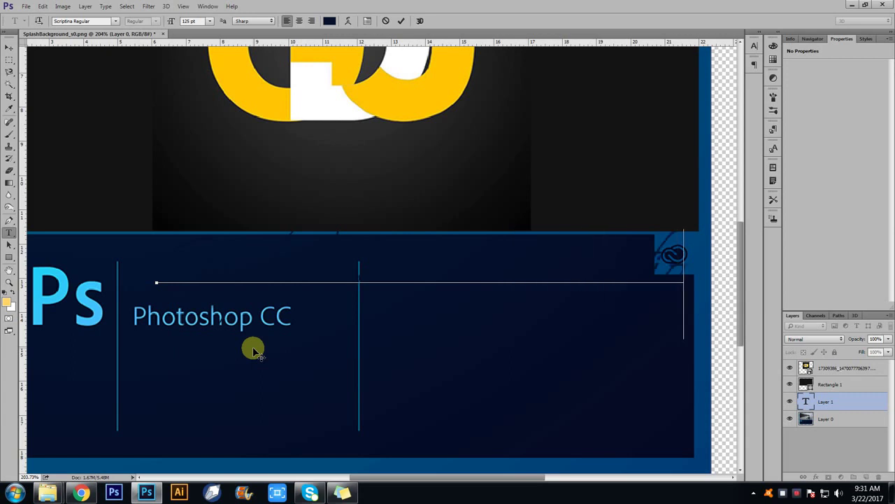
{"action": "key", "text": "ctrl+a"}
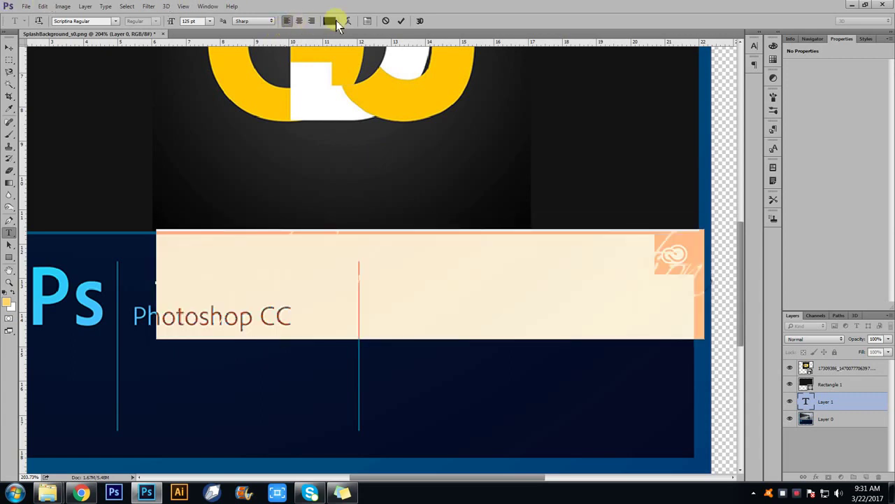
{"action": "left_click", "coordinate": [329, 21]}
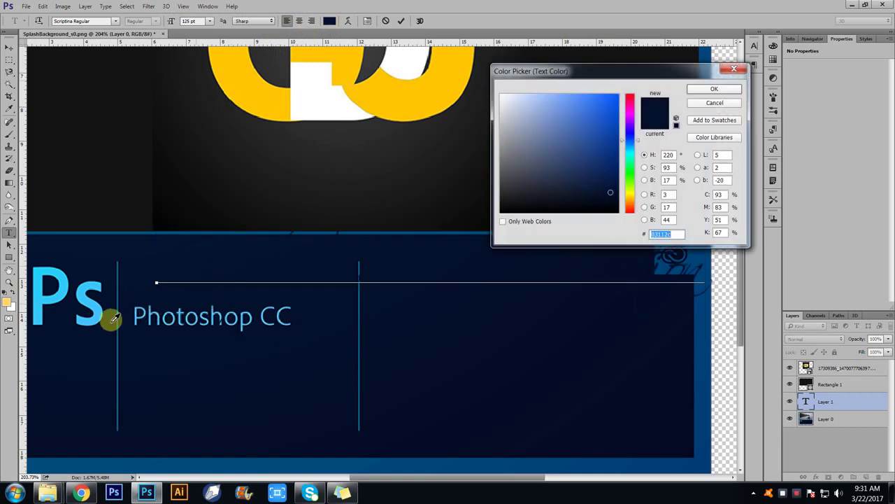
{"action": "left_click", "coordinate": [86, 294]}
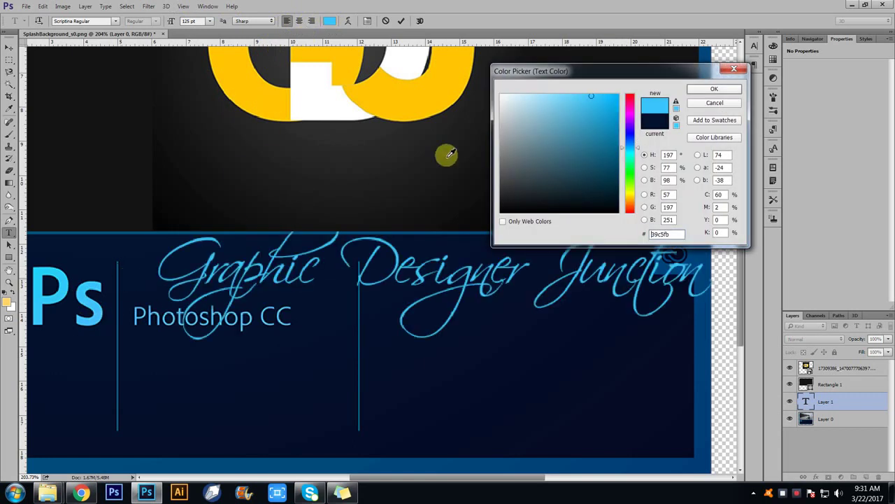
{"action": "key", "text": "Return"}
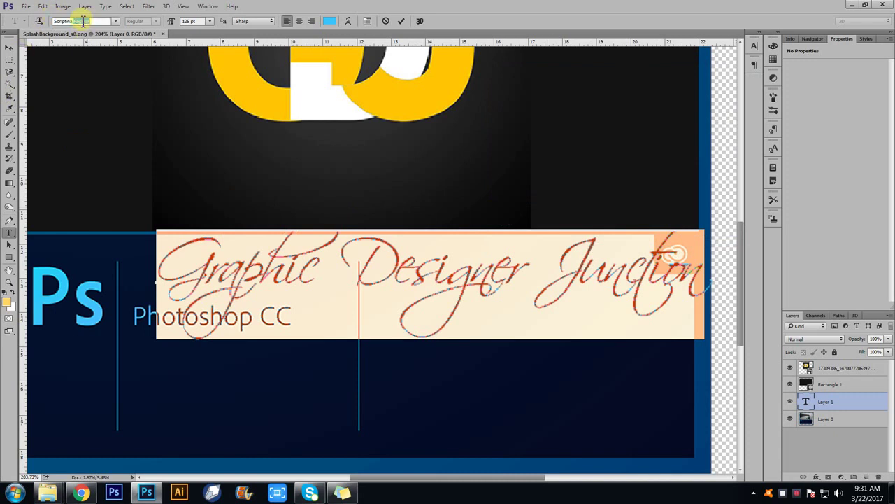
{"action": "key", "text": "BackSpace"}
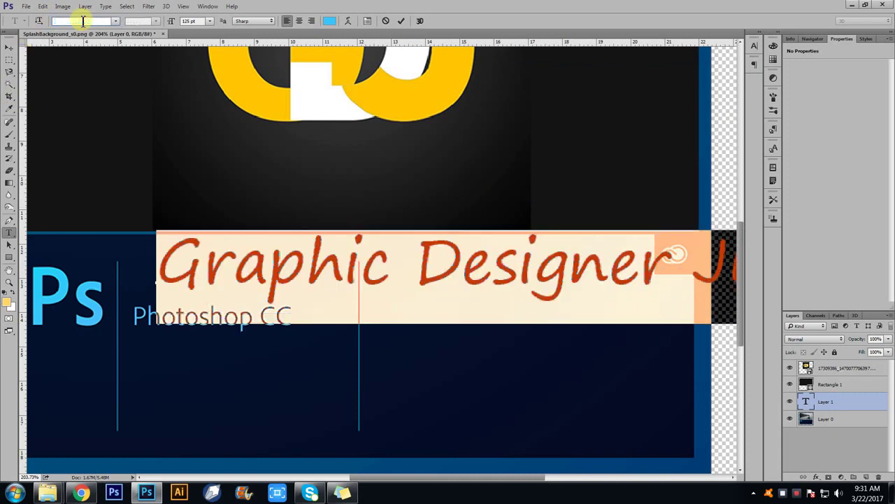
{"action": "type", "text": "Segoe Print"}
{"action": "key", "text": "Down"}
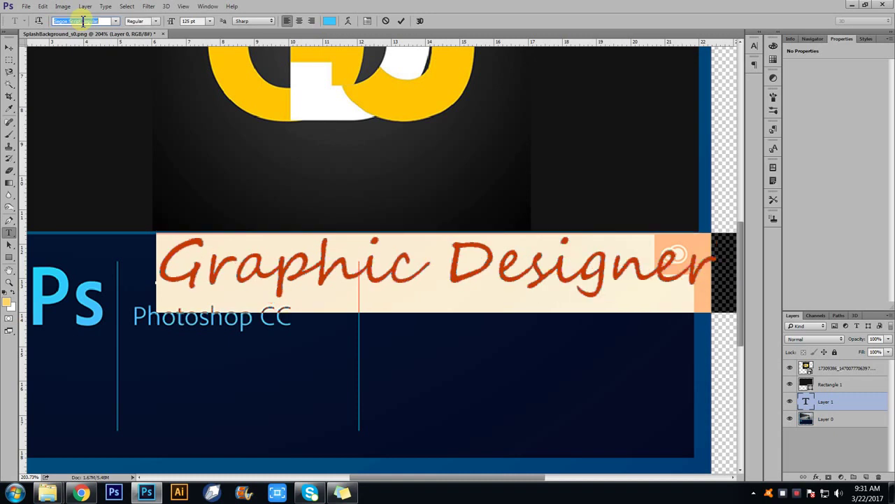
{"action": "key", "text": "Down"}
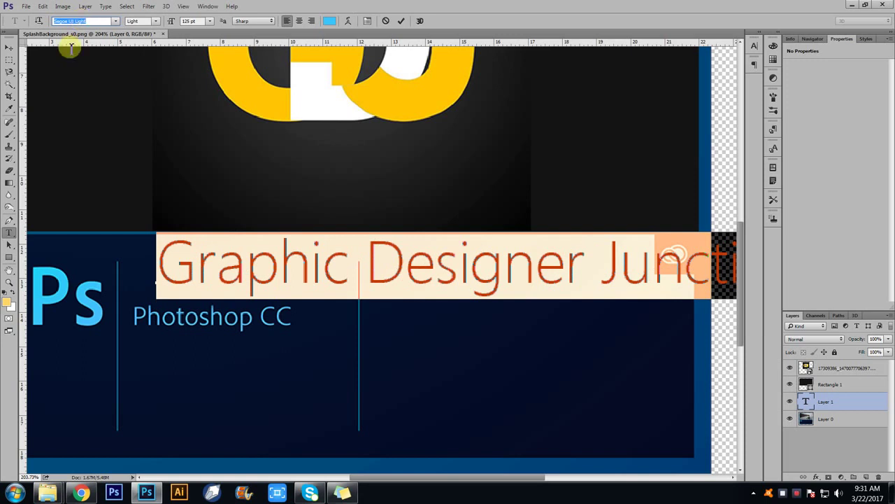
{"action": "left_click", "coordinate": [9, 51]}
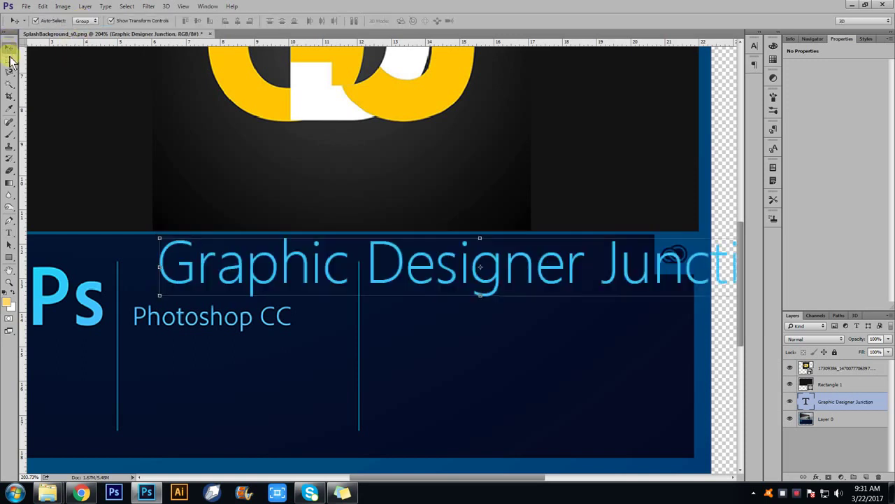
Step: Scale the tagline down to sit just above Photoshop CC and fit the image on screen
{"action": "left_click", "coordinate": [158, 236]}
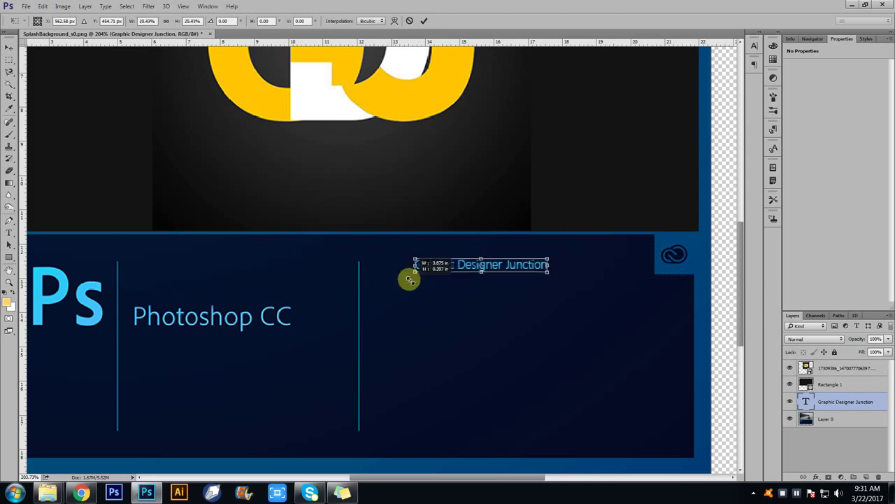
{"action": "mouse_move", "coordinate": [155, 233]}
{"action": "left_mouse_down"}
{"action": "mouse_move", "coordinate": [360, 253]}
{"action": "mouse_move", "coordinate": [219, 289]}
{"action": "left_mouse_up"}
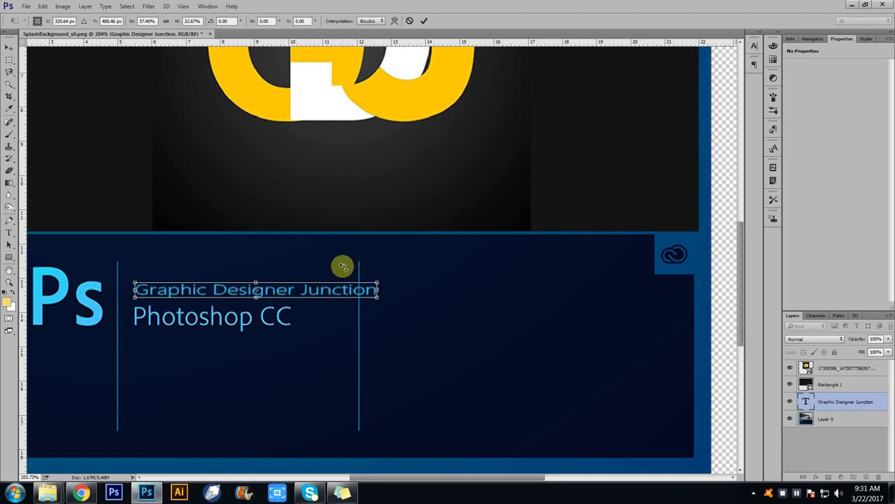
{"action": "mouse_move", "coordinate": [378, 272]}
{"action": "left_mouse_down"}
{"action": "mouse_move", "coordinate": [314, 285]}
{"action": "mouse_move", "coordinate": [325, 278]}
{"action": "left_mouse_up"}
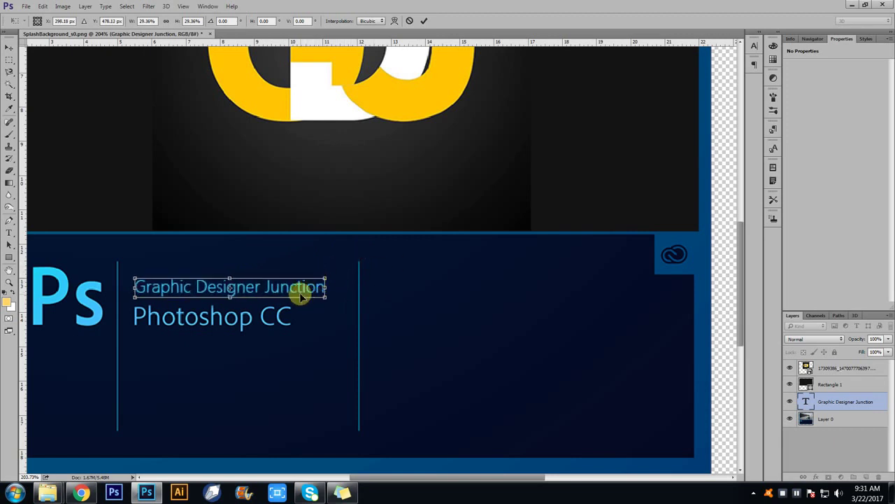
{"action": "key", "text": "Return"}
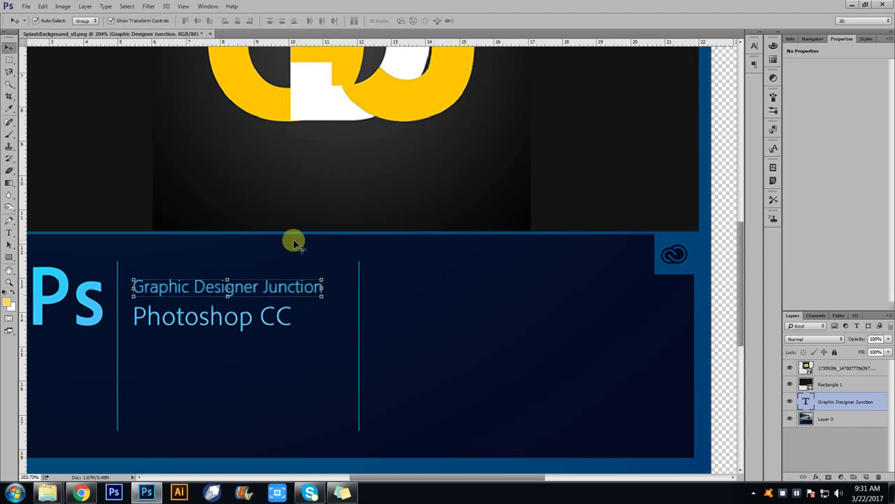
{"action": "left_click", "coordinate": [292, 239]}
{"action": "left_click", "coordinate": [261, 295]}
{"action": "key", "text": "ctrl+0"}
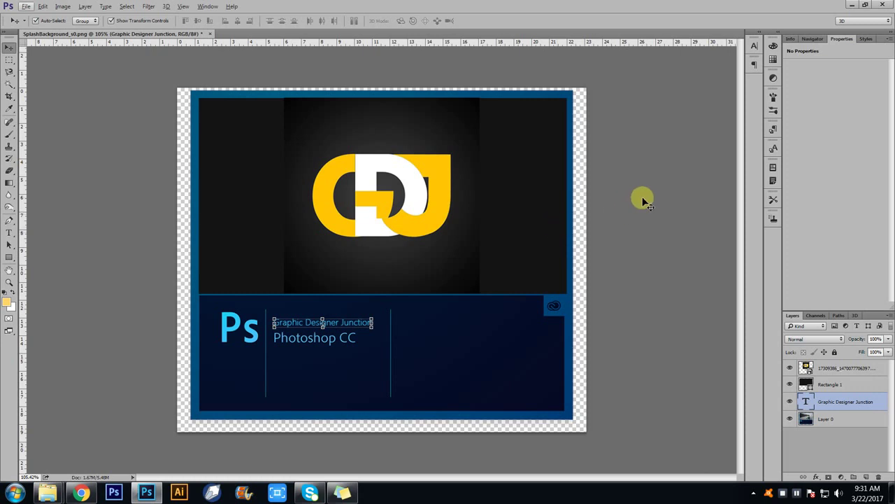
Step: Select the splash's blue border on Layer 0 with the Magic Wand
{"action": "left_click", "coordinate": [642, 197]}
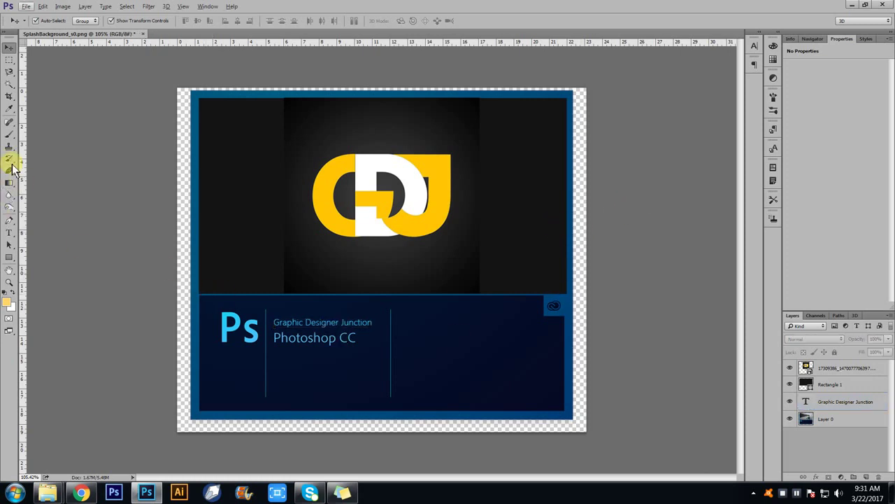
{"action": "left_click", "coordinate": [12, 86]}
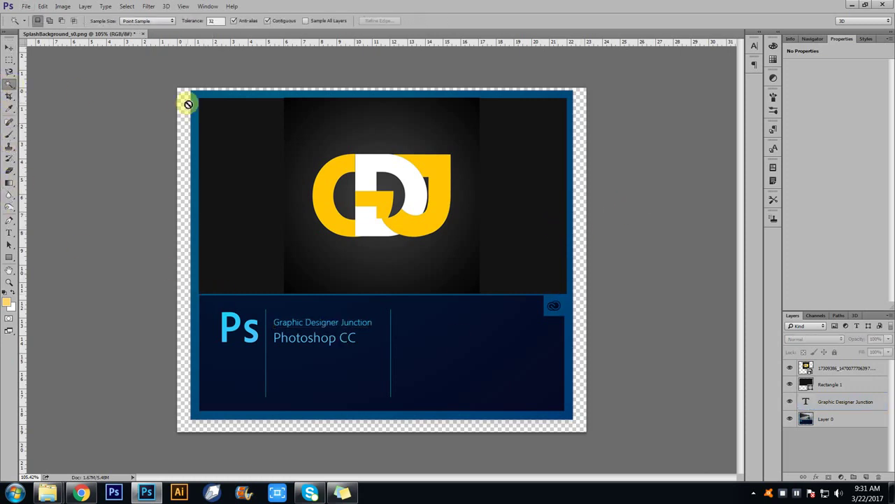
{"action": "left_click", "coordinate": [831, 419]}
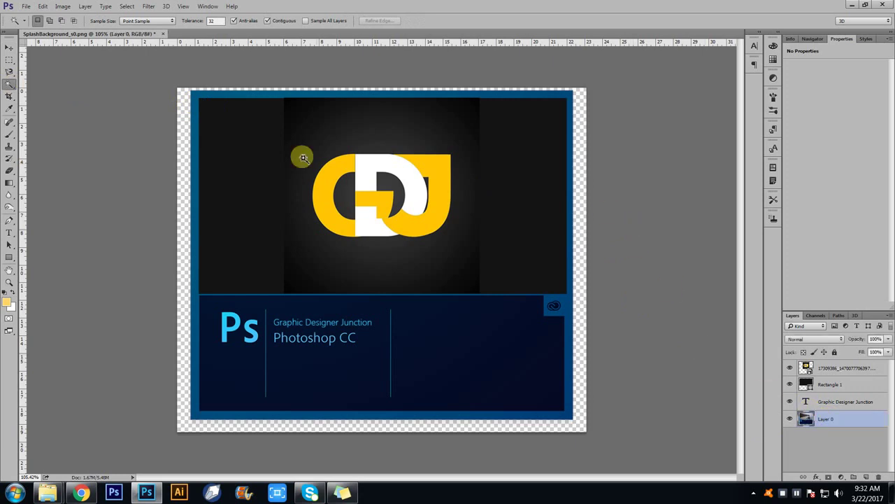
{"action": "left_click", "coordinate": [197, 104]}
Step: Sample the GDJ logo yellow #ffc502 as foreground, fill the border, then deselect
{"action": "key", "text": "i"}
{"action": "left_click", "coordinate": [300, 198]}
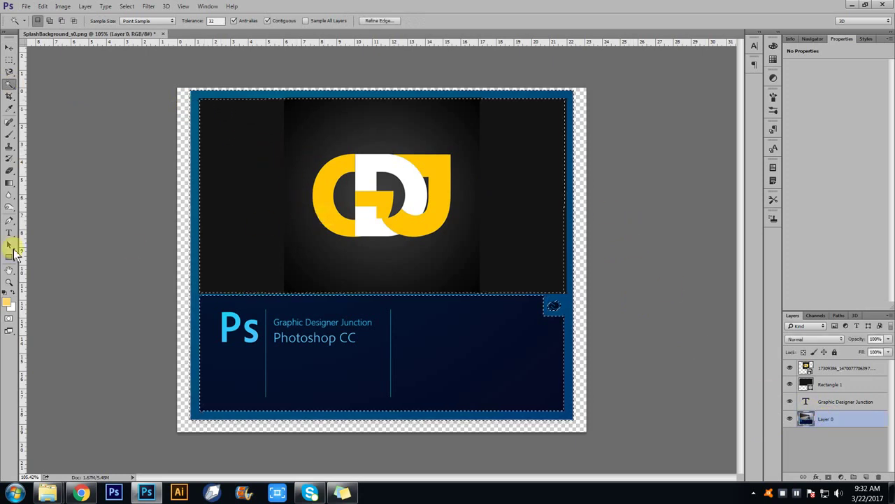
{"action": "left_click", "coordinate": [8, 304]}
{"action": "left_click", "coordinate": [434, 200]}
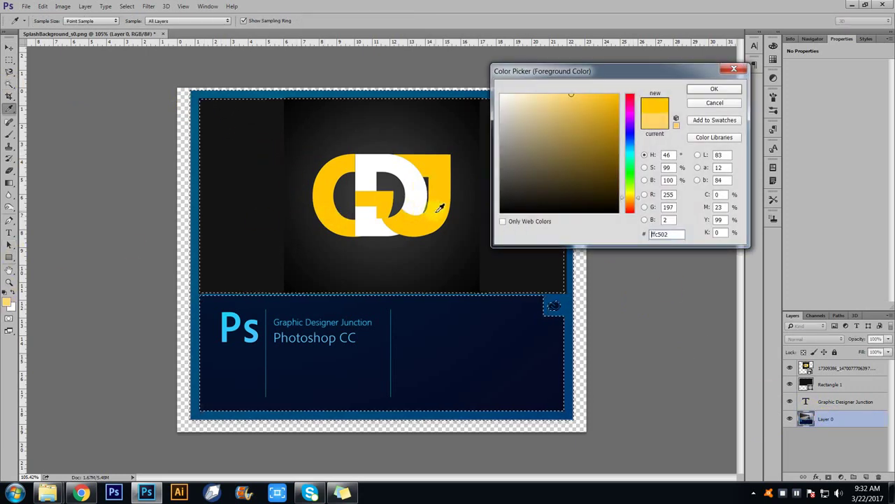
{"action": "left_click", "coordinate": [726, 91]}
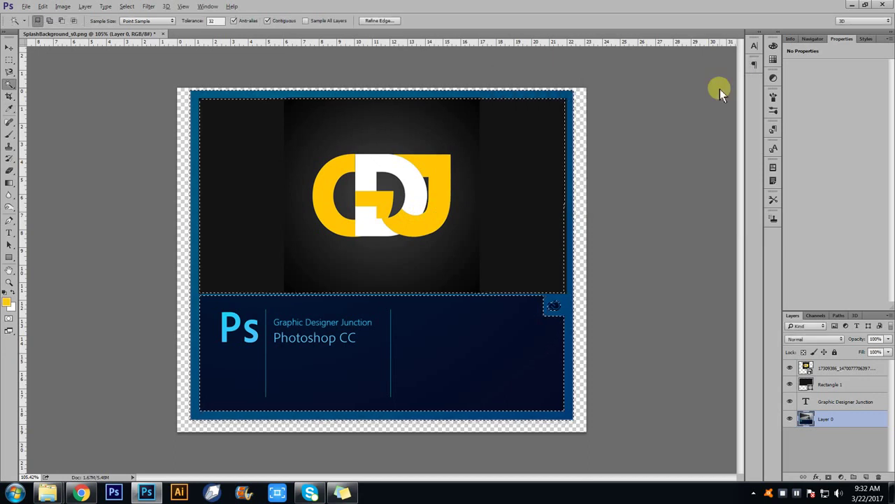
{"action": "key", "text": "alt+BackSpace"}
{"action": "key", "text": "ctrl+d"}
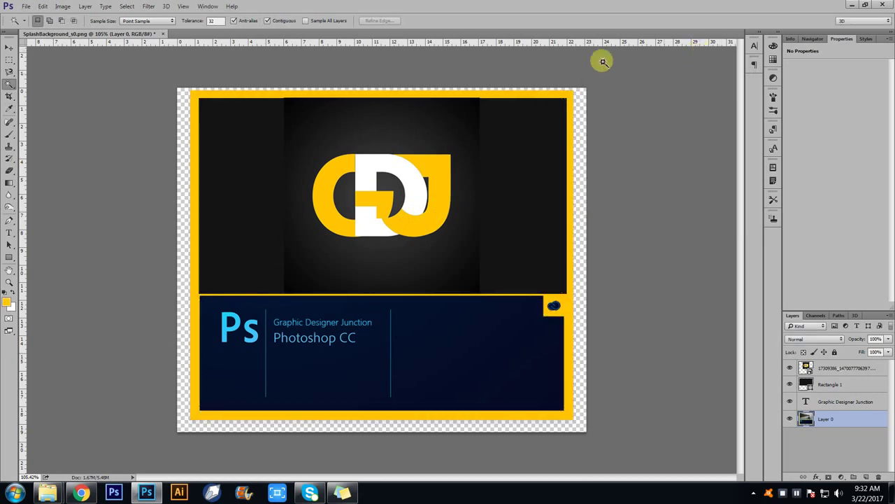
{"action": "left_click", "coordinate": [9, 46]}
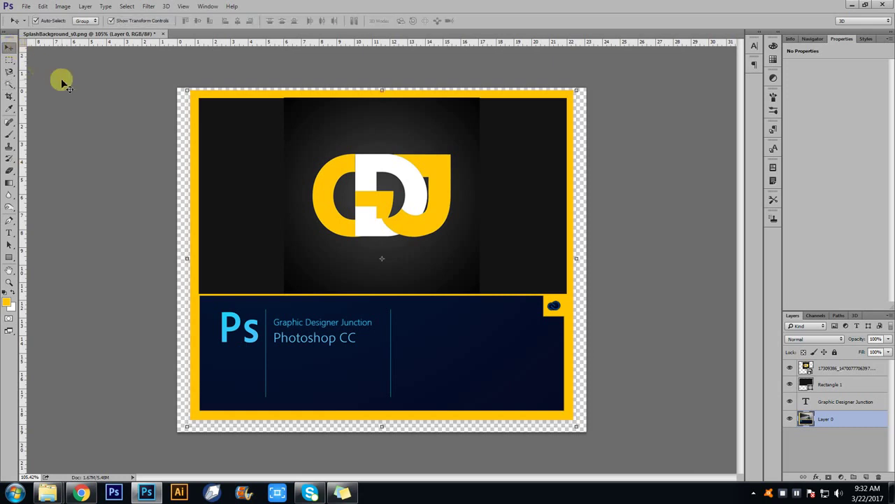
Step: Select the navy lower panel on the background layer with the Magic Wand
{"action": "scroll", "coordinate": [406, 372], "scroll_direction": "up", "scroll_amount": 1}
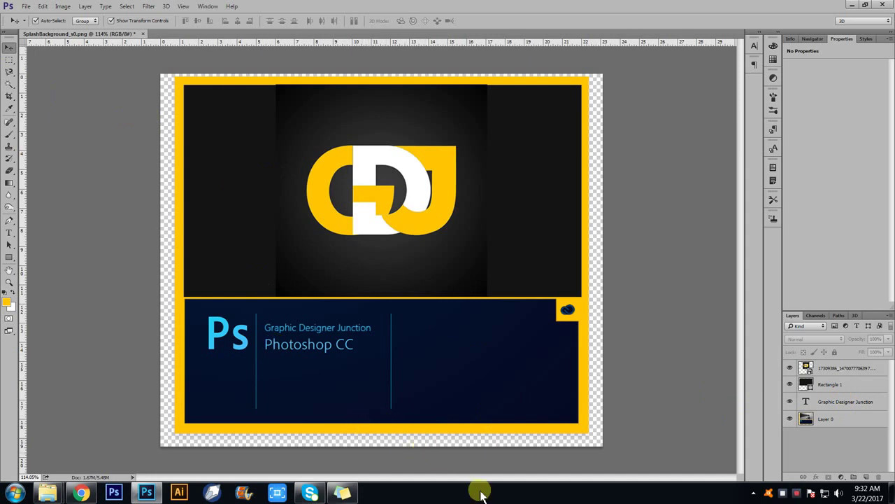
{"action": "left_click", "coordinate": [9, 110]}
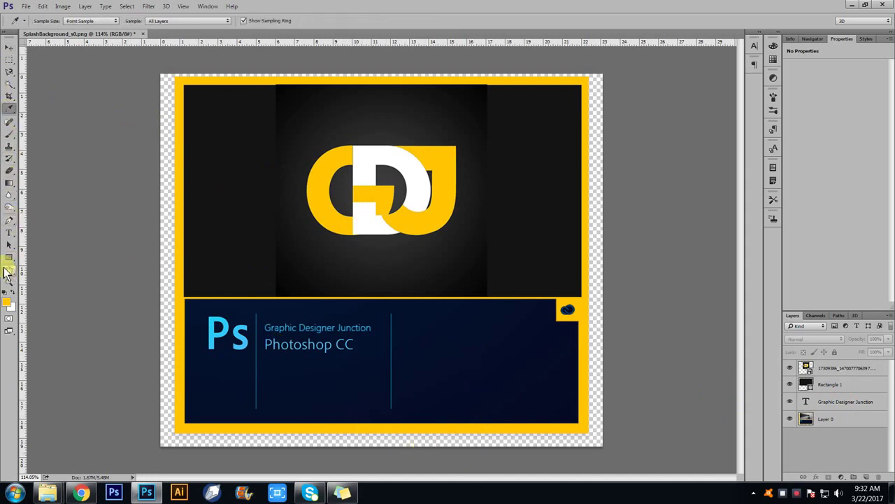
{"action": "left_click", "coordinate": [10, 85]}
{"action": "left_click", "coordinate": [465, 351]}
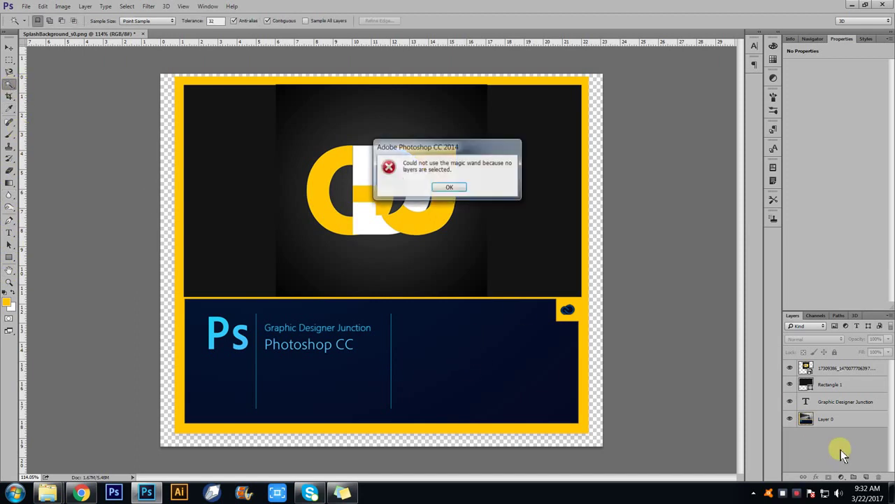
{"action": "left_click", "coordinate": [453, 187]}
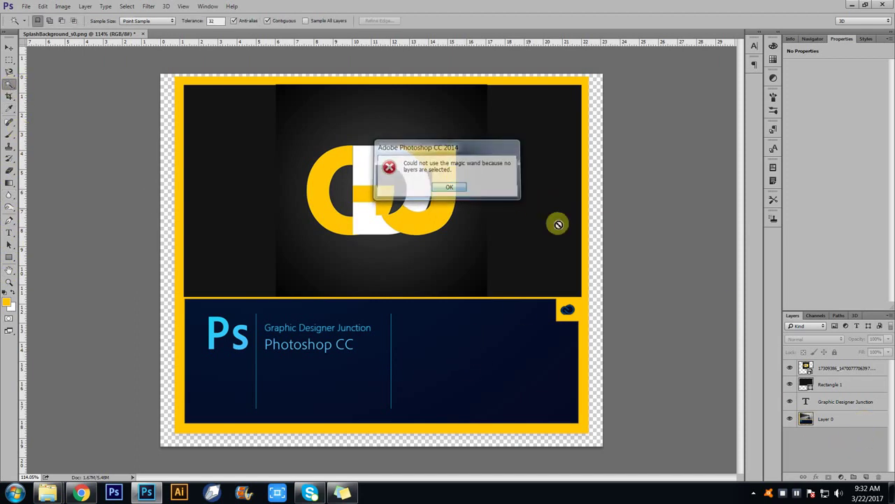
{"action": "left_click", "coordinate": [825, 419]}
{"action": "left_click", "coordinate": [437, 342]}
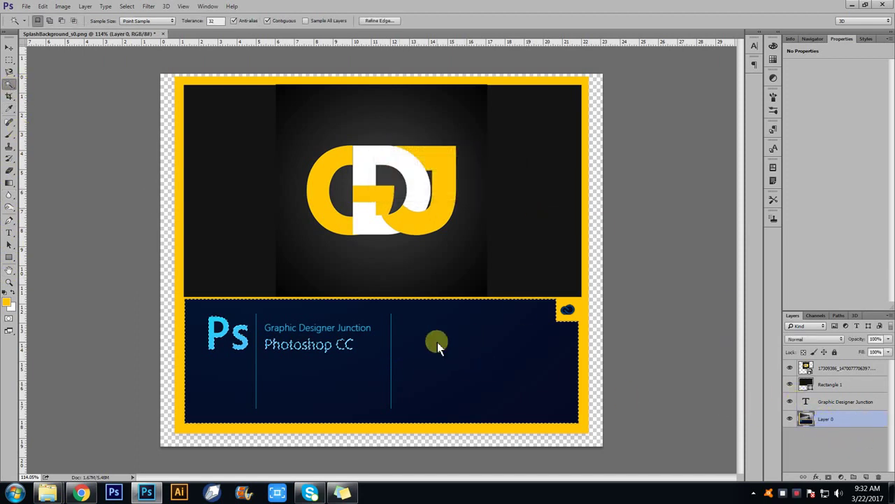
Step: Try filling the selected navy panel with a pale-yellow foreground colour
{"action": "key", "text": "i"}
{"action": "left_click", "coordinate": [6, 302]}
{"action": "left_click", "coordinate": [532, 89]}
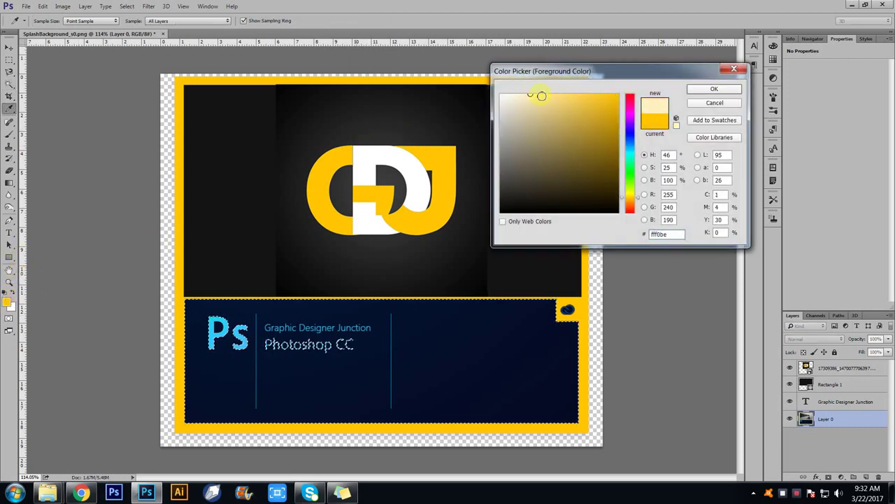
{"action": "left_click", "coordinate": [538, 95]}
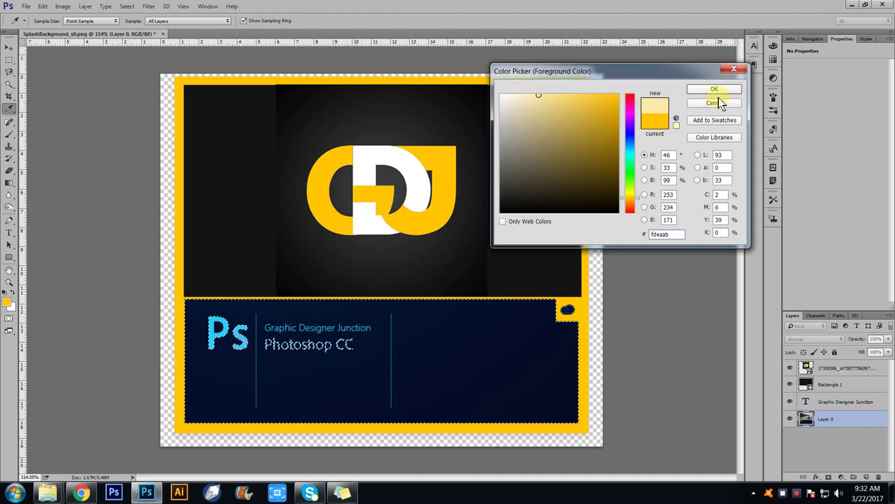
{"action": "left_click", "coordinate": [714, 89]}
{"action": "key", "text": "w"}
{"action": "key", "text": "alt+BackSpace"}
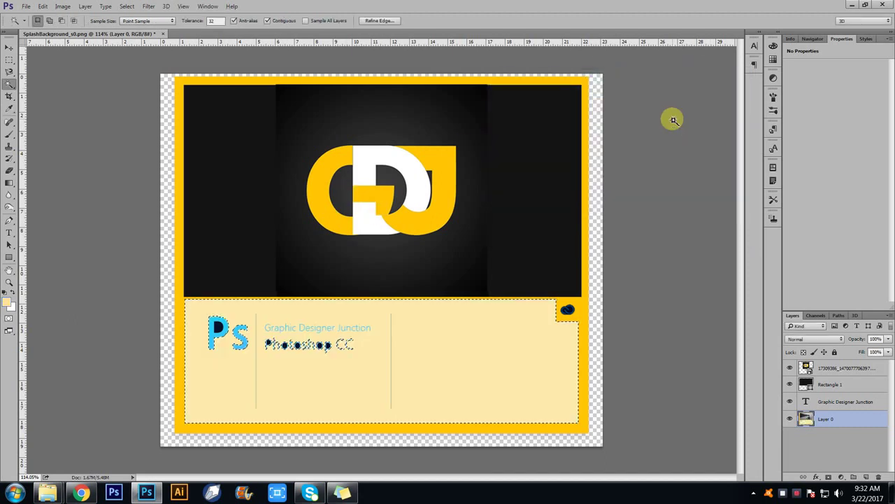
Step: Discard the pale-yellow trial with two undos, keeping the panel navy and selected
{"action": "left_click", "coordinate": [673, 123]}
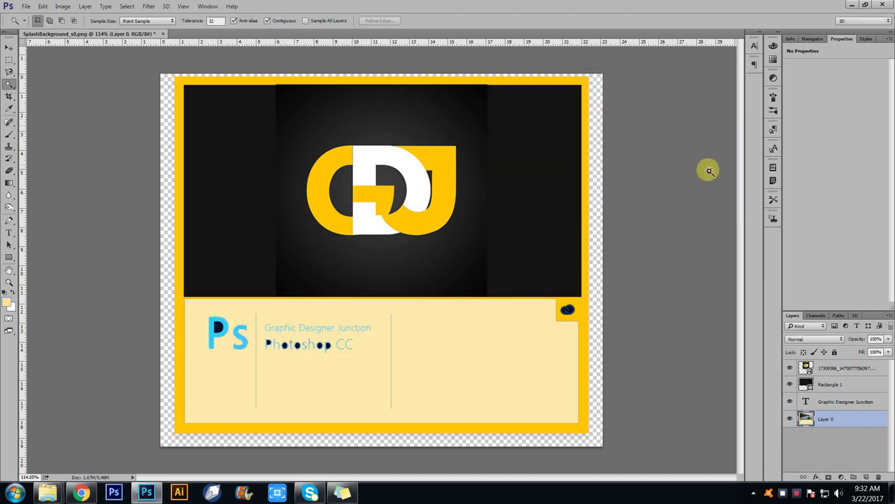
{"action": "key", "text": "ctrl+alt+z"}
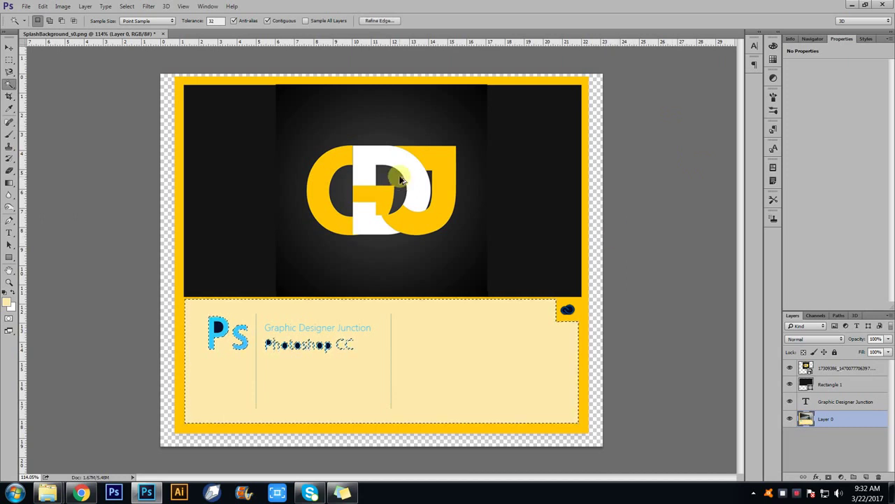
{"action": "key", "text": "ctrl+alt+z"}
{"action": "left_click", "coordinate": [10, 47]}
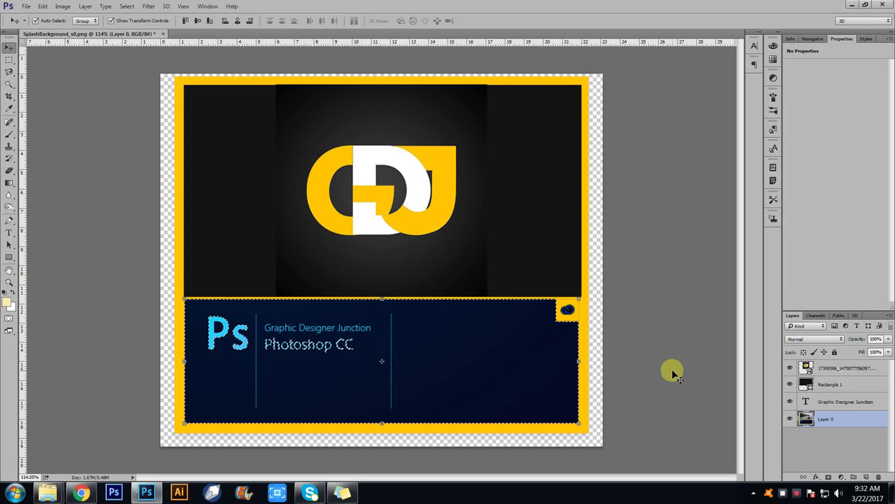
{"action": "key", "text": "ctrl+u"}
Step: Apply Hue +180, lower saturation and Lightness +5 for a dark brown panel, then deselect
{"action": "mouse_move", "coordinate": [577, 128]}
{"action": "left_mouse_down"}
{"action": "mouse_move", "coordinate": [525, 128]}
{"action": "mouse_move", "coordinate": [632, 128]}
{"action": "left_mouse_up"}
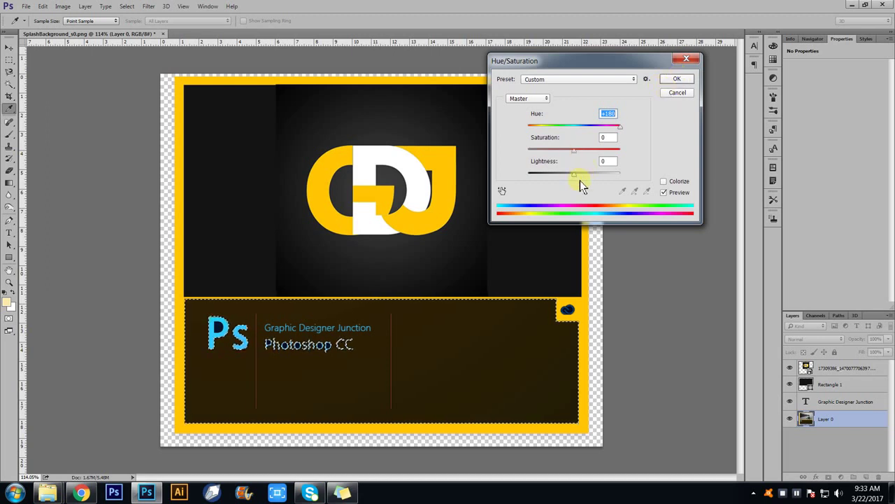
{"action": "mouse_move", "coordinate": [575, 174]}
{"action": "left_mouse_down"}
{"action": "mouse_move", "coordinate": [564, 149]}
{"action": "mouse_move", "coordinate": [555, 149]}
{"action": "left_mouse_up"}
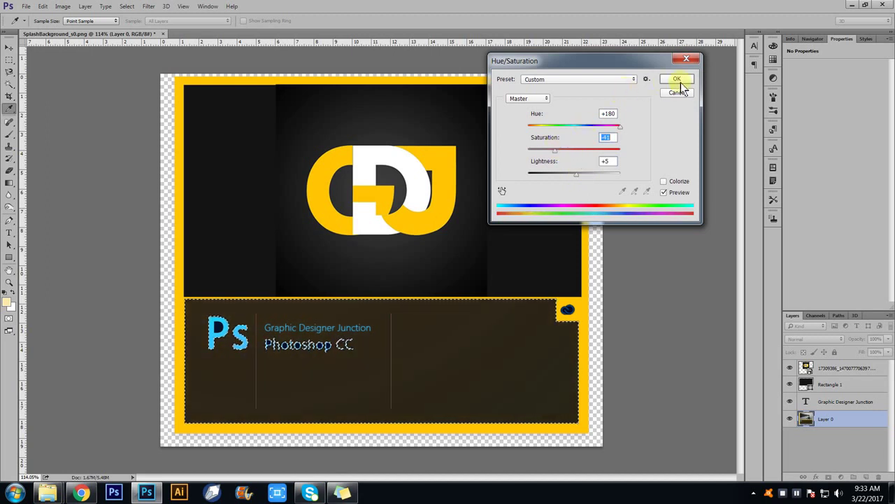
{"action": "left_click", "coordinate": [678, 81]}
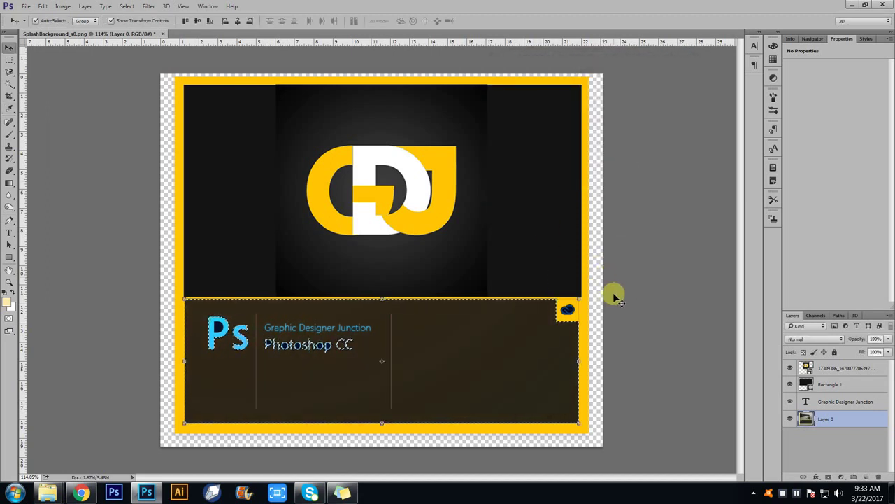
{"action": "key", "text": "ctrl+d"}
Step: Magic Wand the navy hole inside the P of the Ps logo
{"action": "left_click", "coordinate": [646, 251]}
{"action": "scroll", "coordinate": [237, 336], "scroll_direction": "up", "scroll_amount": 3}
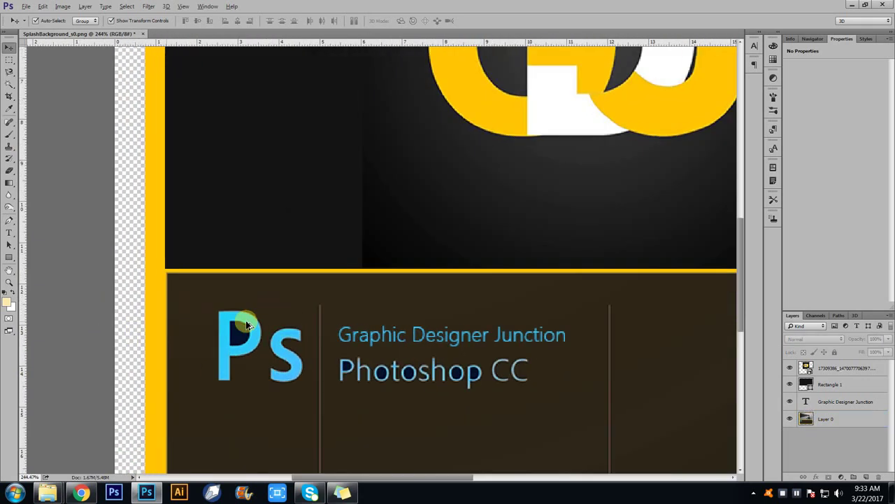
{"action": "scroll", "coordinate": [207, 283], "scroll_direction": "up", "scroll_amount": 2}
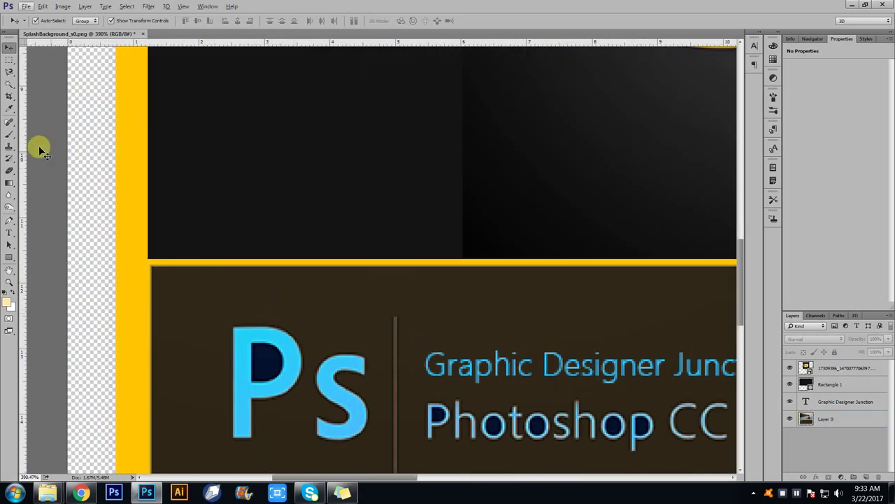
{"action": "left_click", "coordinate": [9, 86]}
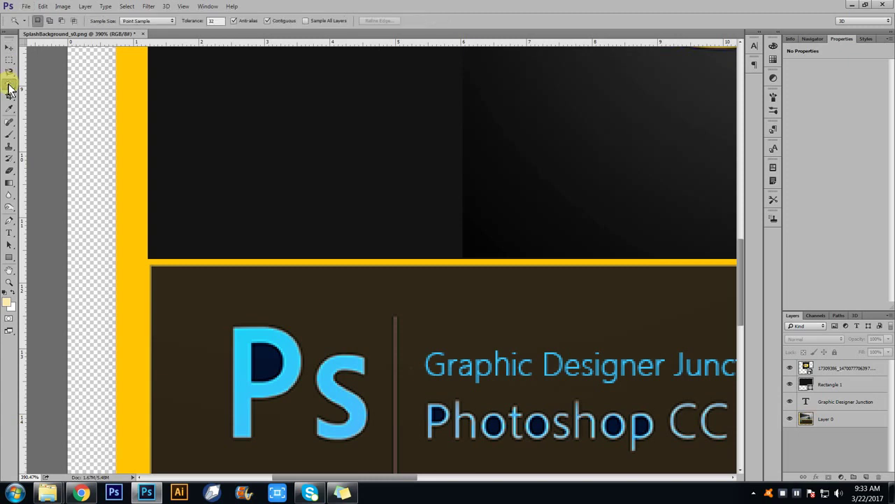
{"action": "left_click", "coordinate": [830, 420]}
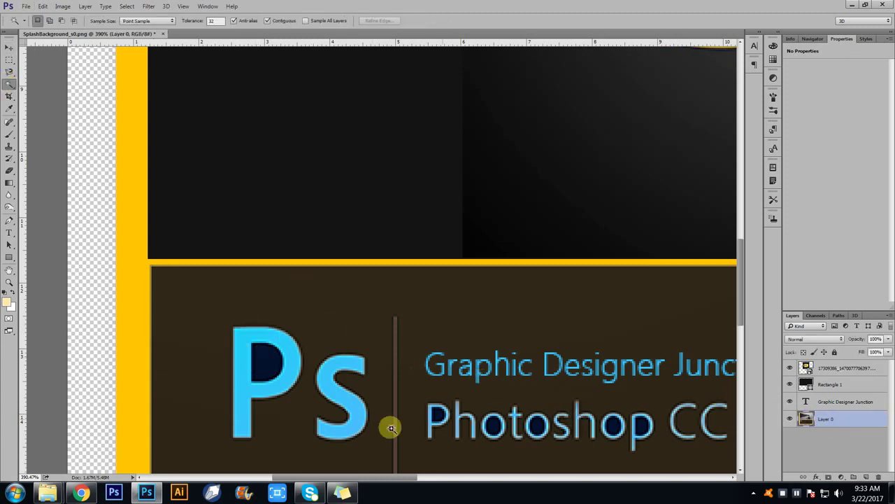
{"action": "left_click", "coordinate": [271, 361]}
Step: Add the P, o and p counters of 'Photoshop' to the selection
{"action": "scroll", "coordinate": [452, 418], "scroll_direction": "down", "scroll_amount": 2}
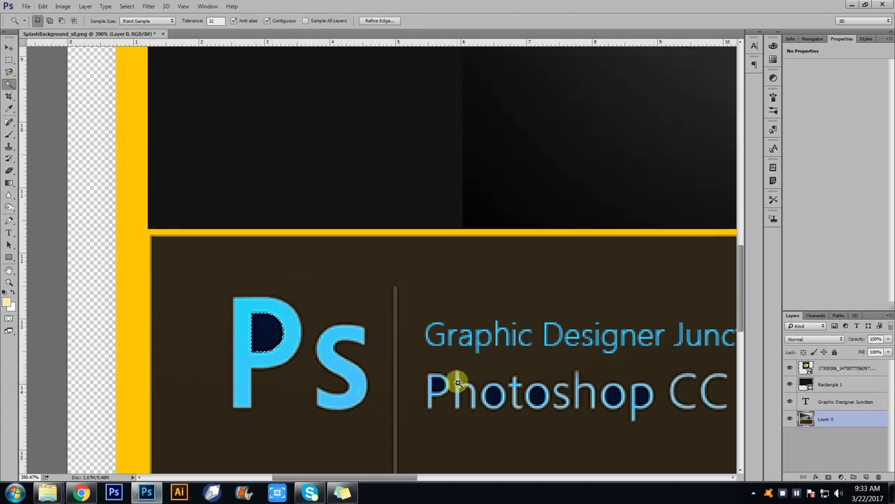
{"action": "scroll", "coordinate": [458, 380], "scroll_direction": "down", "scroll_amount": 1}
{"action": "left_click", "coordinate": [435, 375], "text": "shift"}
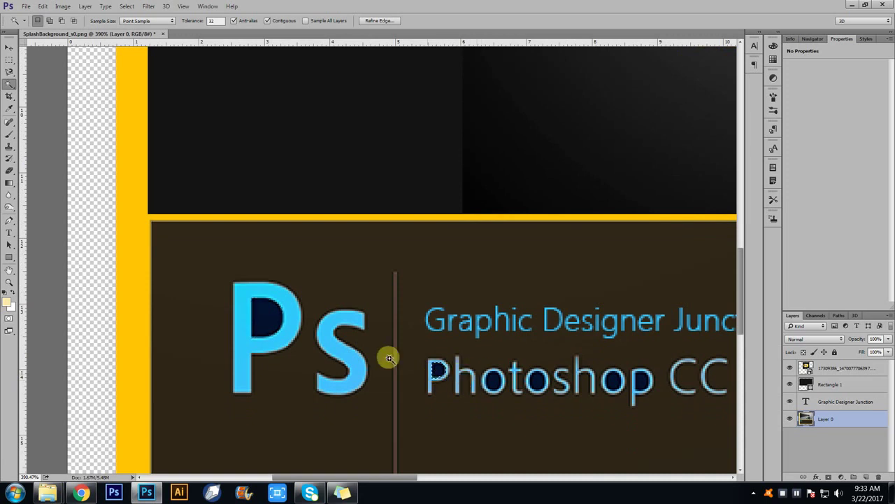
{"action": "left_click", "coordinate": [492, 378], "text": "shift"}
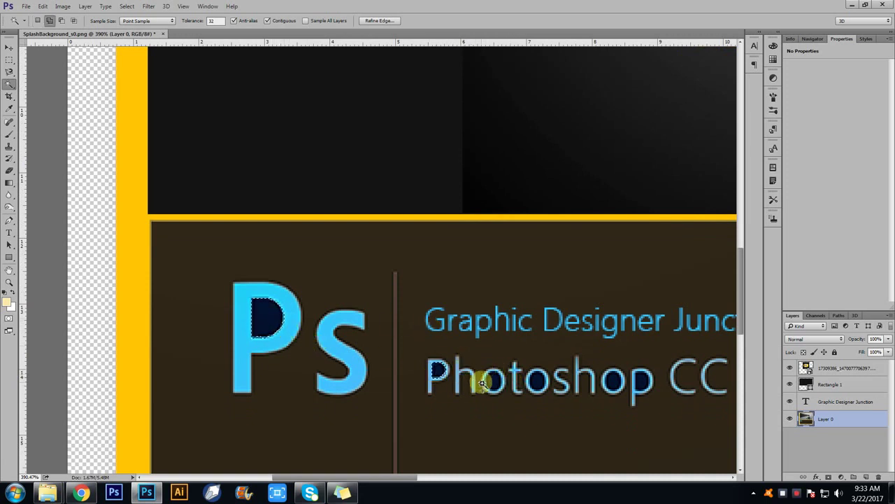
{"action": "left_click", "coordinate": [535, 380]}
{"action": "left_click", "coordinate": [613, 379]}
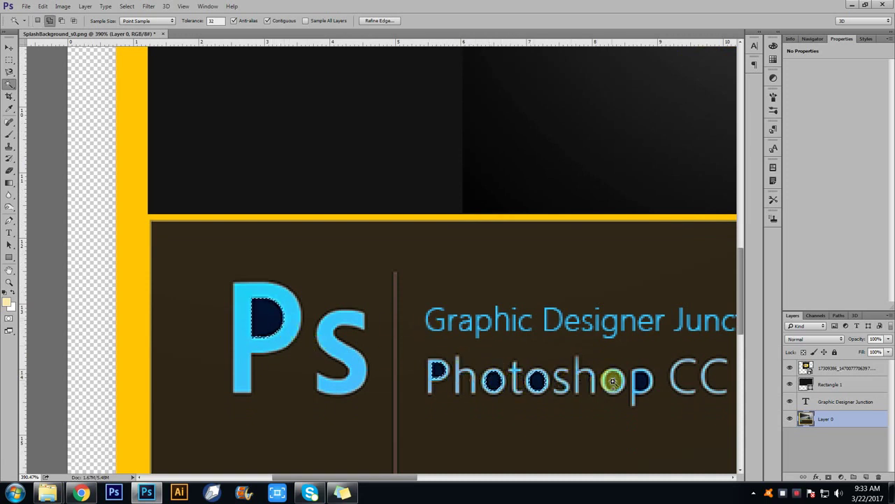
{"action": "scroll", "coordinate": [509, 350], "scroll_direction": "down", "scroll_amount": 3}
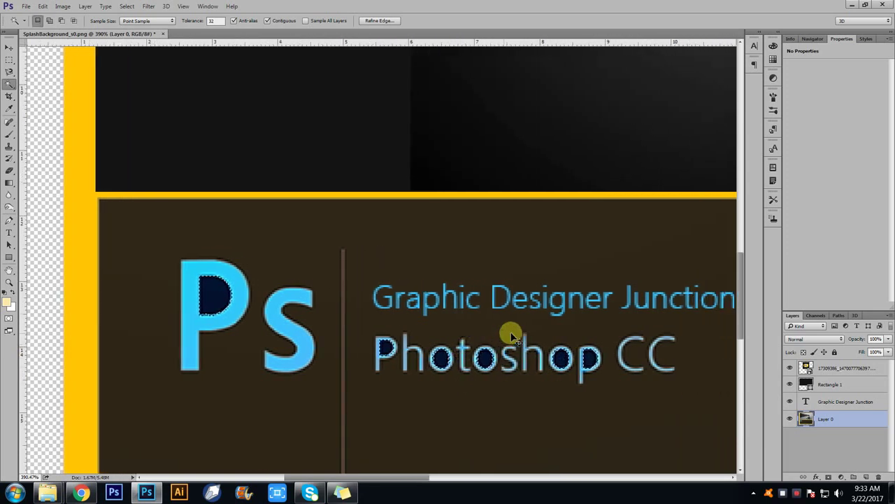
{"action": "scroll", "coordinate": [491, 299], "scroll_direction": "down", "scroll_amount": 2}
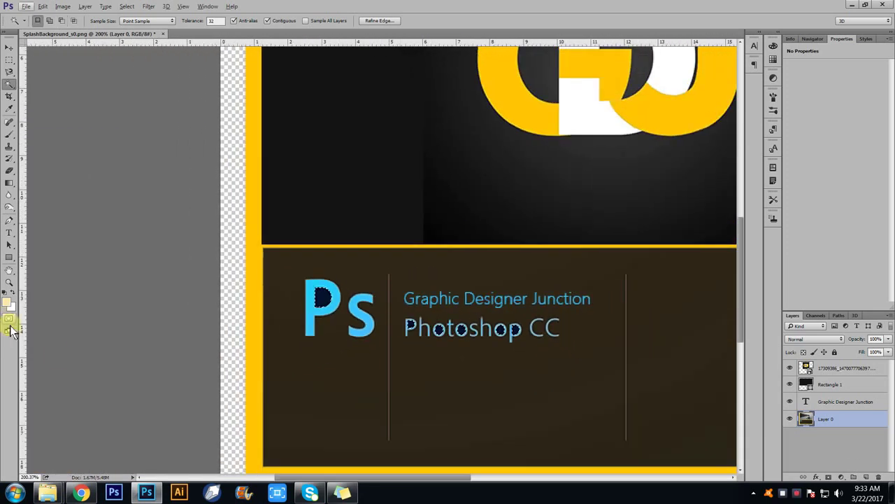
Step: Set the foreground colour to the panel's dark brown #2e2617 sampled from the image
{"action": "left_click", "coordinate": [7, 302]}
{"action": "left_click", "coordinate": [354, 355]}
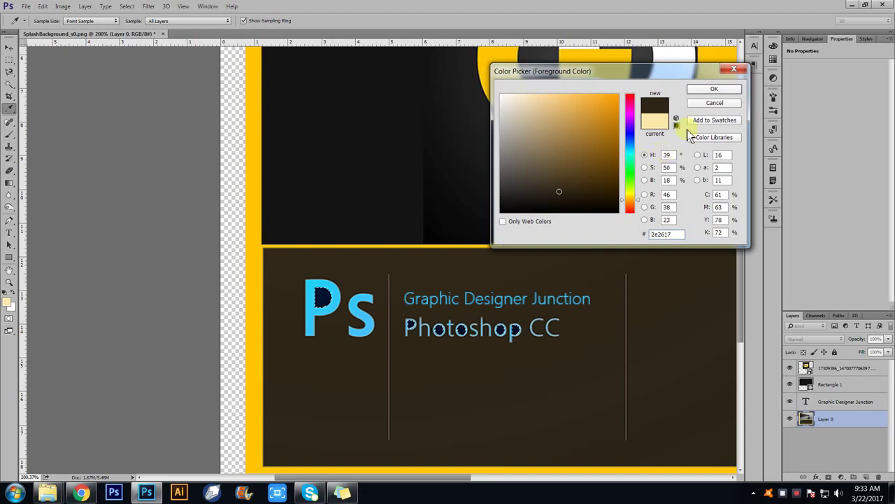
{"action": "left_click", "coordinate": [713, 91]}
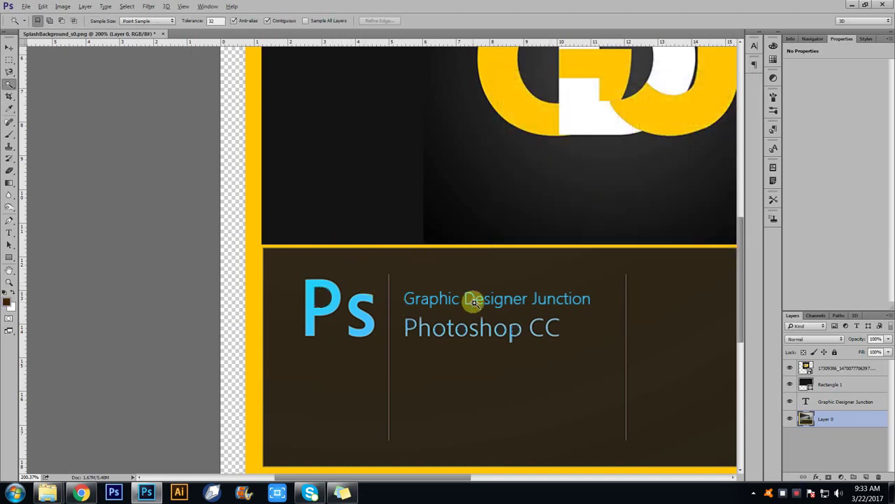
{"action": "scroll", "coordinate": [456, 260], "scroll_direction": "down", "scroll_amount": 2}
{"action": "scroll", "coordinate": [401, 273], "scroll_direction": "up", "scroll_amount": 1}
{"action": "scroll", "coordinate": [575, 283], "scroll_direction": "down", "scroll_amount": 2}
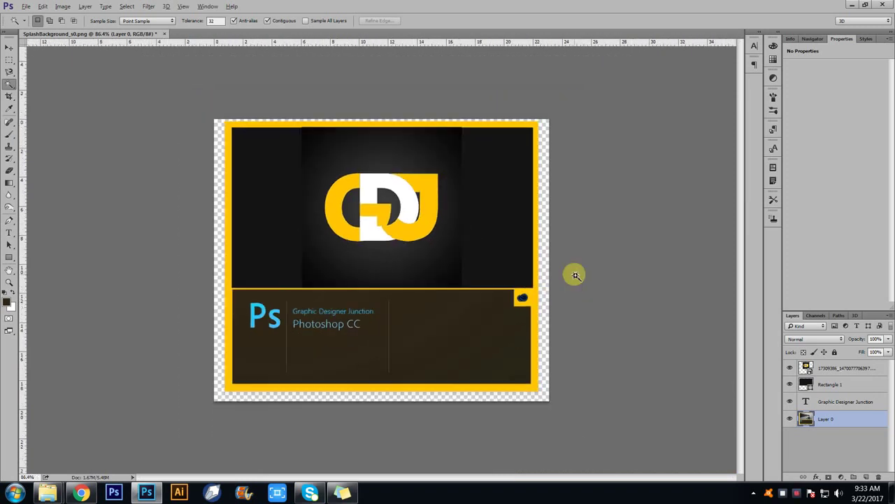
Step: Save as PNG SplashBackground_s0.png with default options, replacing the old file, and minimize Photoshop
{"action": "left_click", "coordinate": [10, 48]}
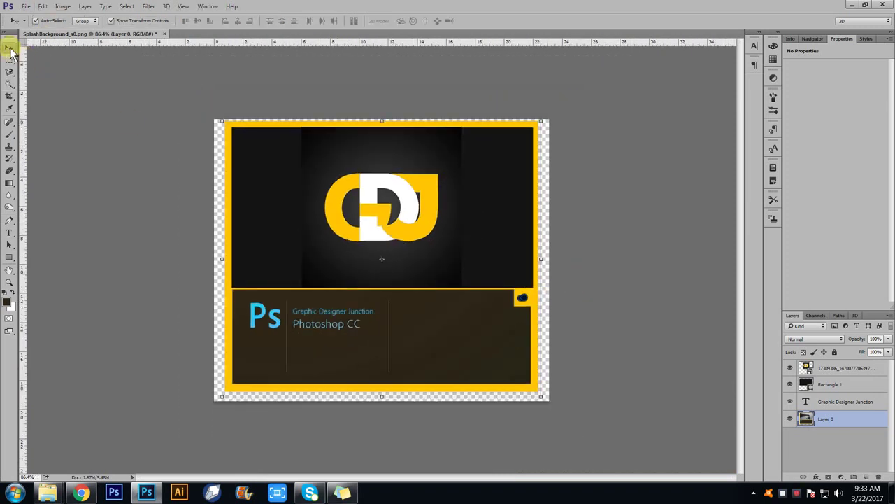
{"action": "left_click", "coordinate": [25, 7]}
{"action": "left_click", "coordinate": [385, 184]}
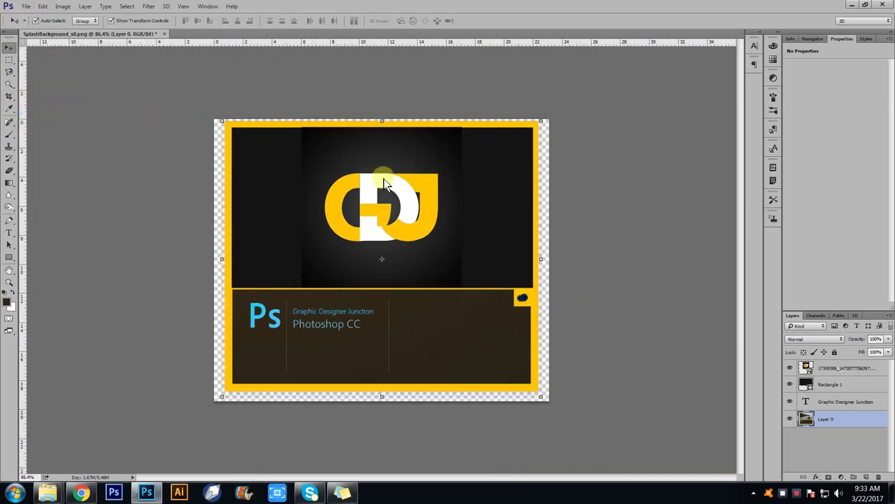
{"action": "key", "text": "ctrl+shift+s"}
{"action": "left_click", "coordinate": [259, 234]}
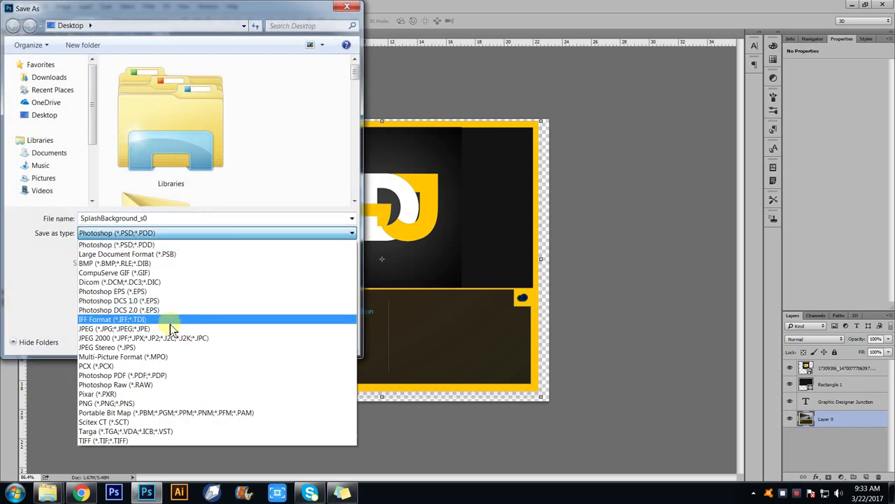
{"action": "left_click", "coordinate": [116, 404]}
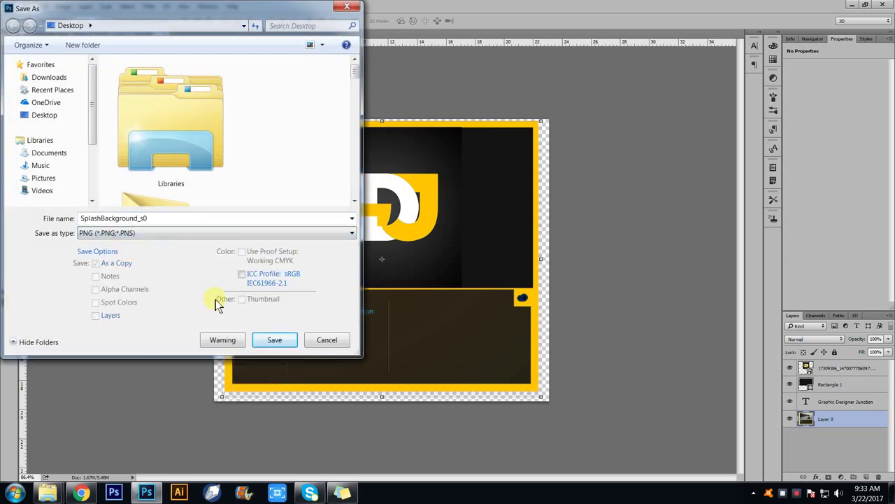
{"action": "left_click", "coordinate": [274, 342]}
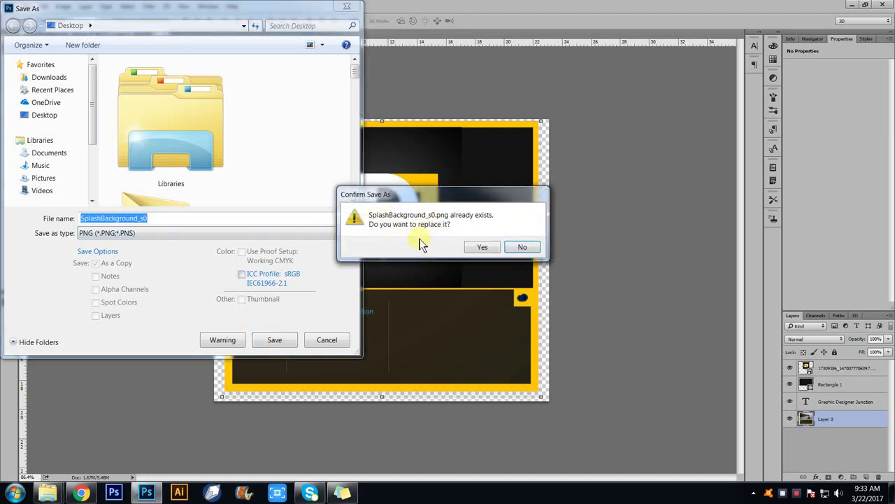
{"action": "left_click", "coordinate": [484, 247]}
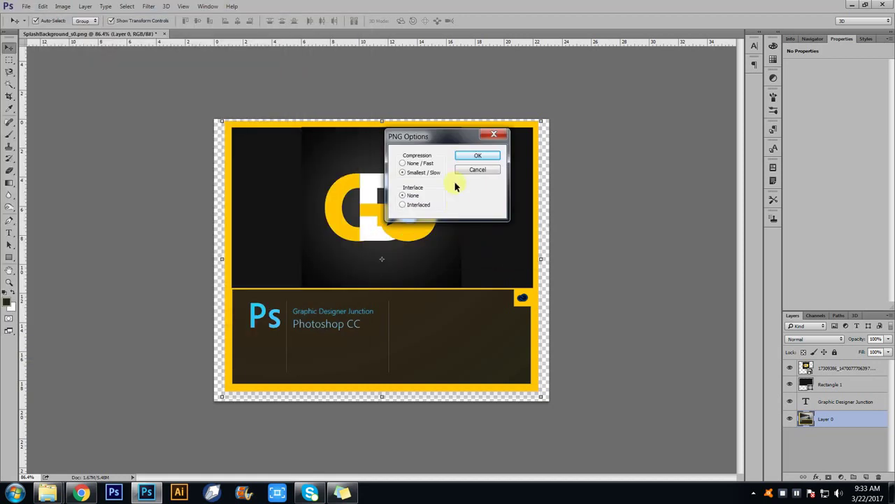
{"action": "left_click", "coordinate": [478, 157]}
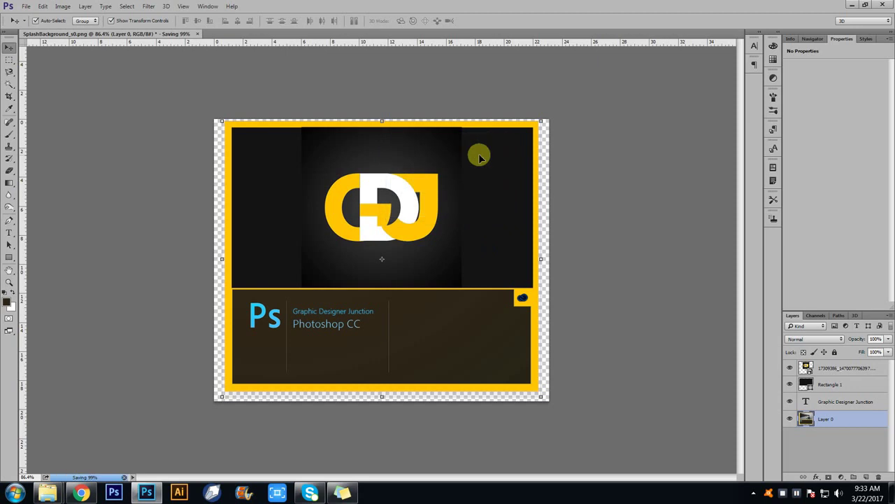
{"action": "left_click", "coordinate": [851, 6]}
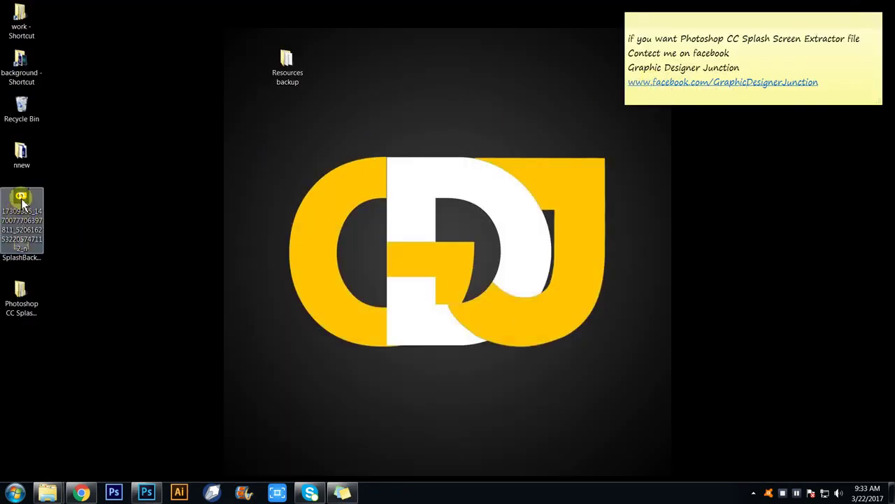
Step: Preview the saved SplashBackground_s0.png in Photo Viewer and refresh the desktop
{"action": "left_click", "coordinate": [43, 238]}
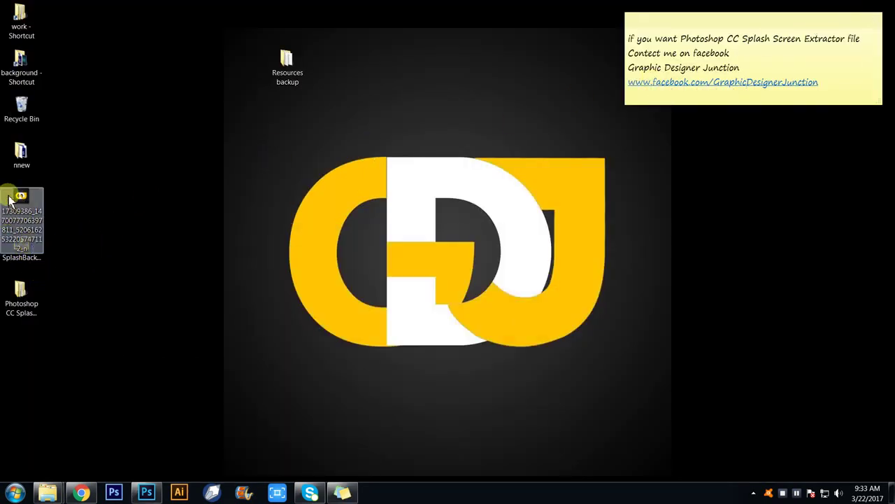
{"action": "left_click_drag", "start_coordinate": [18, 196], "coordinate": [113, 176]}
{"action": "double_click", "coordinate": [22, 243]}
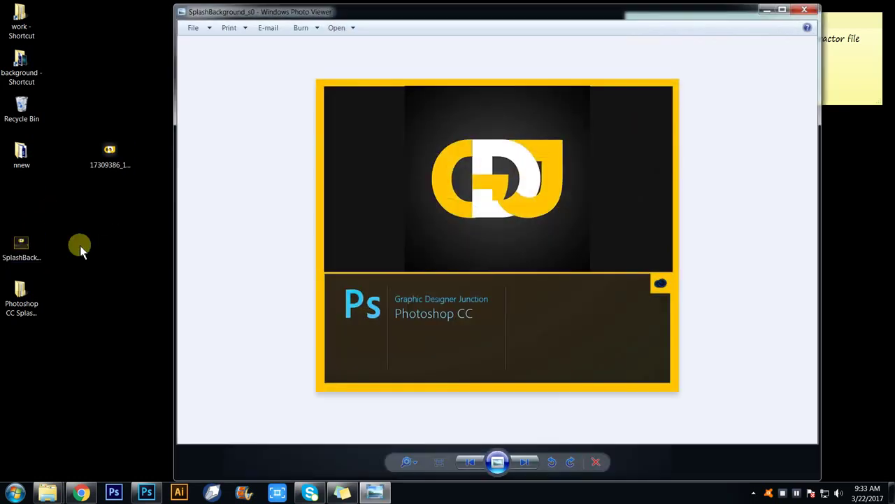
{"action": "left_click", "coordinate": [805, 10]}
{"action": "right_click", "coordinate": [290, 163]}
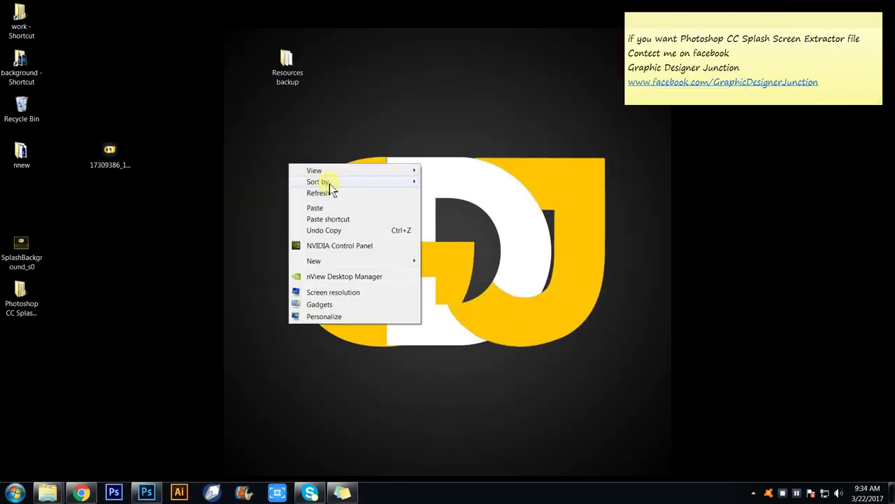
{"action": "left_click", "coordinate": [334, 193]}
Step: Quit Photoshop without saving and bring up the SplashBackground_s0 file's actions
{"action": "left_click", "coordinate": [148, 490]}
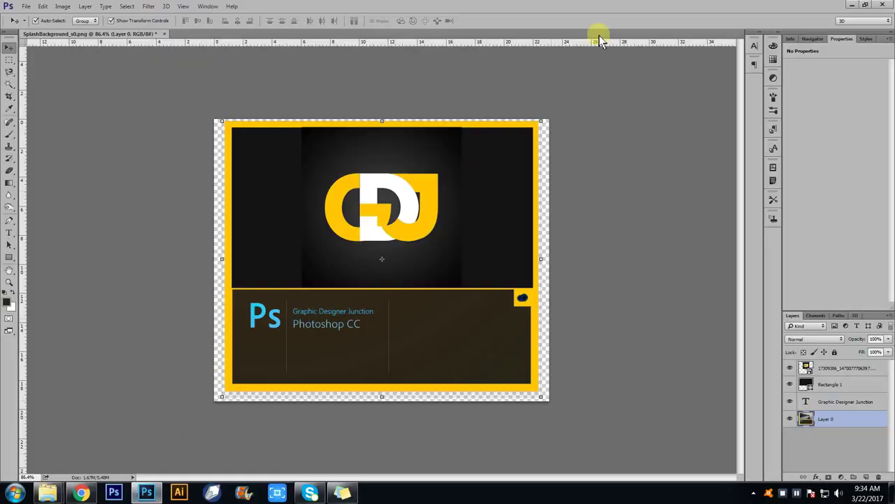
{"action": "left_click", "coordinate": [884, 5]}
{"action": "left_click", "coordinate": [460, 190]}
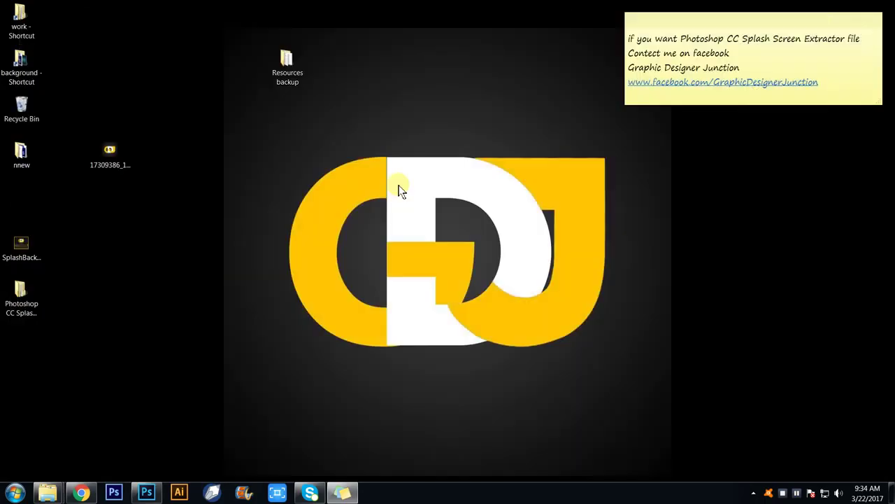
{"action": "right_click", "coordinate": [296, 113]}
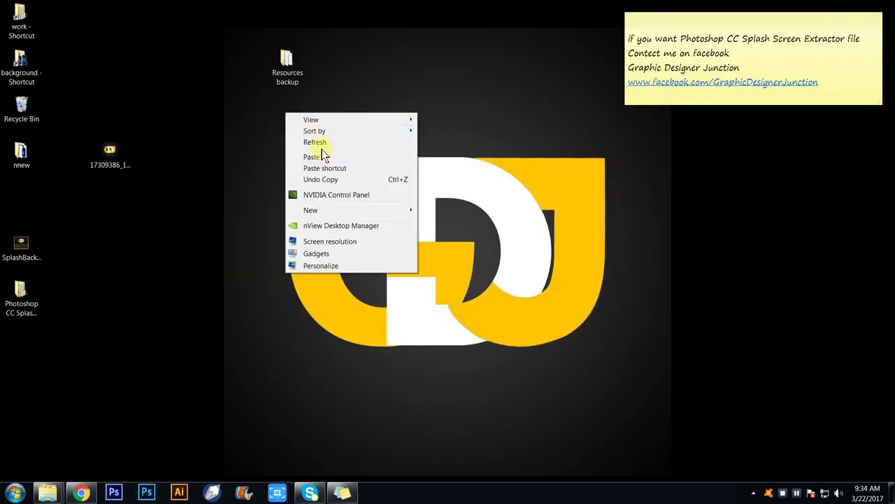
{"action": "left_click", "coordinate": [316, 144]}
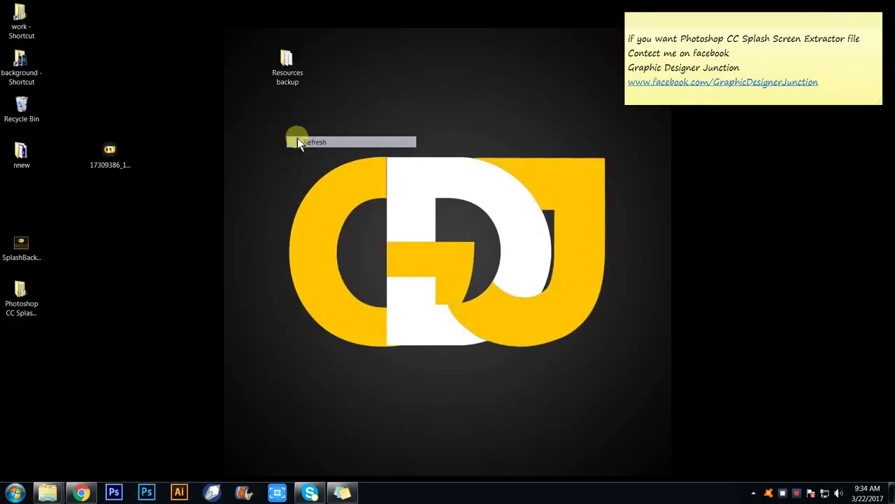
{"action": "right_click", "coordinate": [15, 252]}
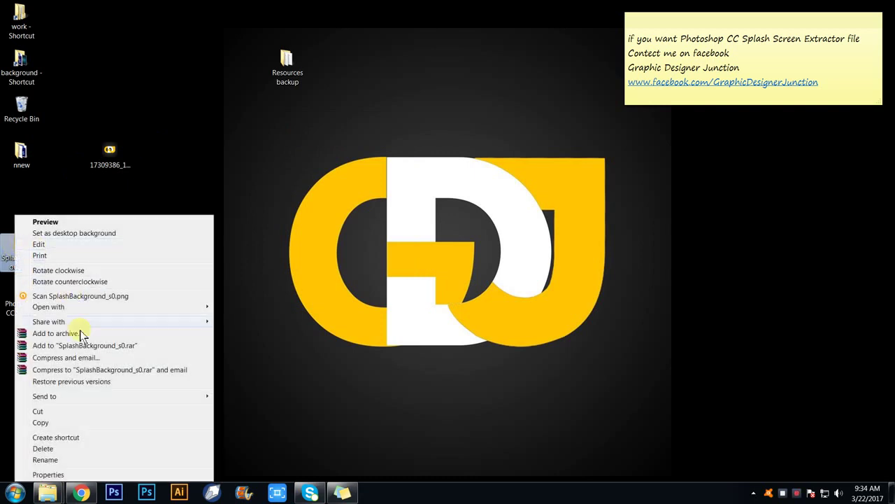
Step: Copy SplashBackground_s0 and navigate to the Work\Low folder
{"action": "left_click", "coordinate": [39, 422]}
{"action": "double_click", "coordinate": [292, 78]}
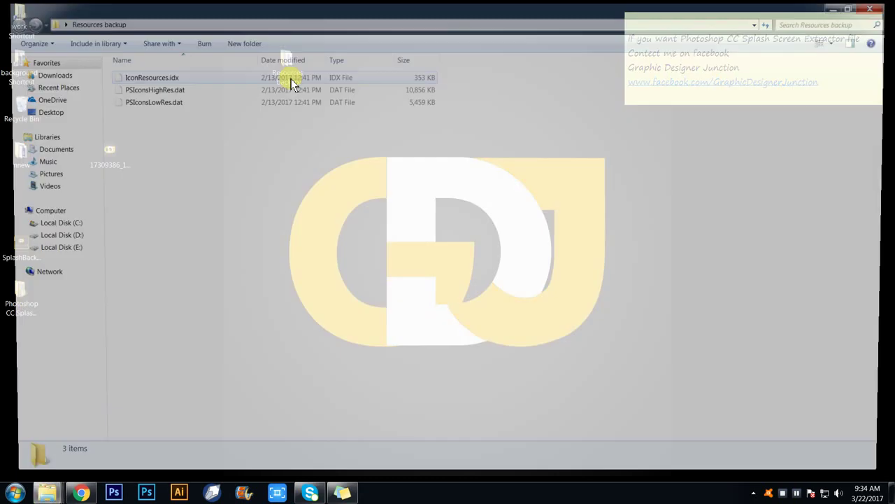
{"action": "left_click", "coordinate": [883, 6]}
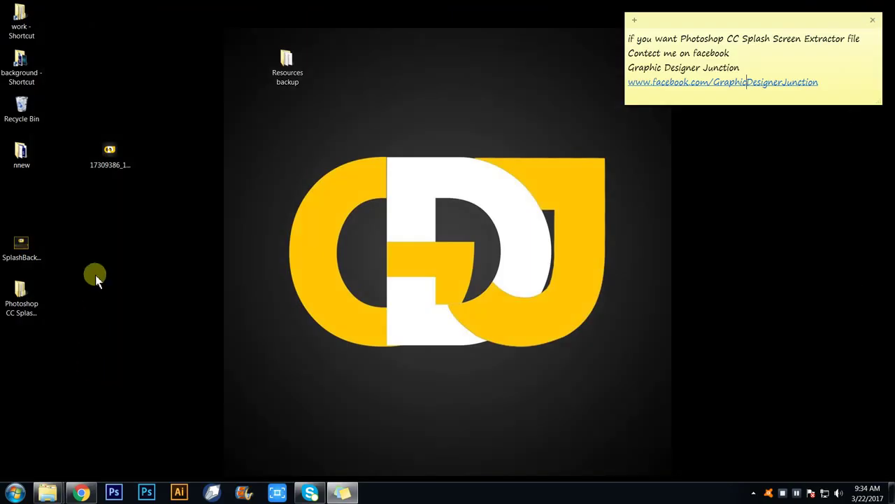
{"action": "mouse_move", "coordinate": [47, 492]}
{"action": "left_click", "coordinate": [187, 431]}
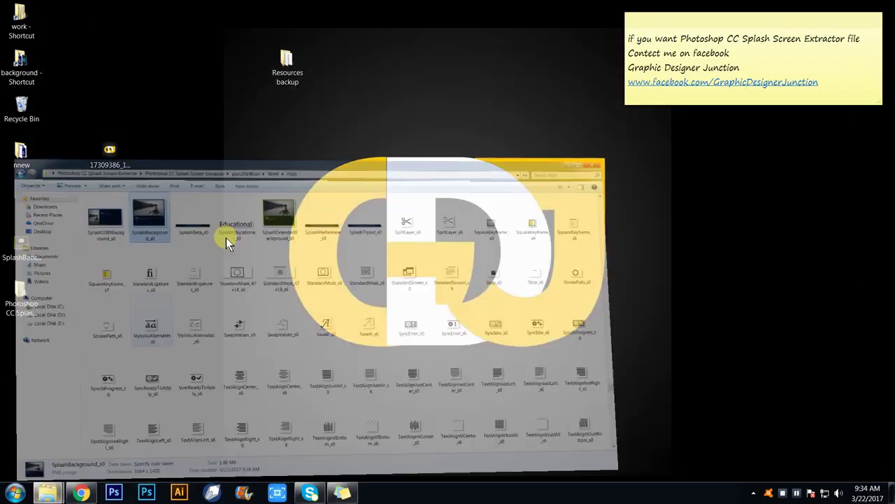
{"action": "left_click", "coordinate": [9, 22]}
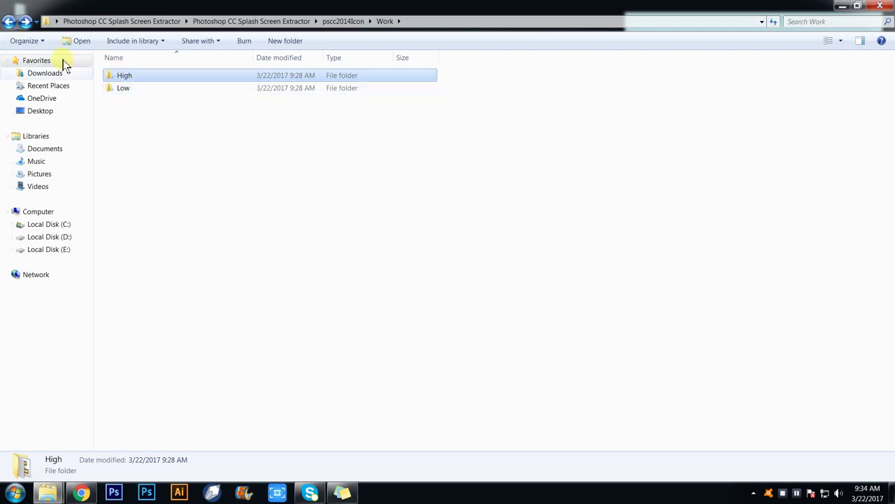
{"action": "double_click", "coordinate": [123, 88]}
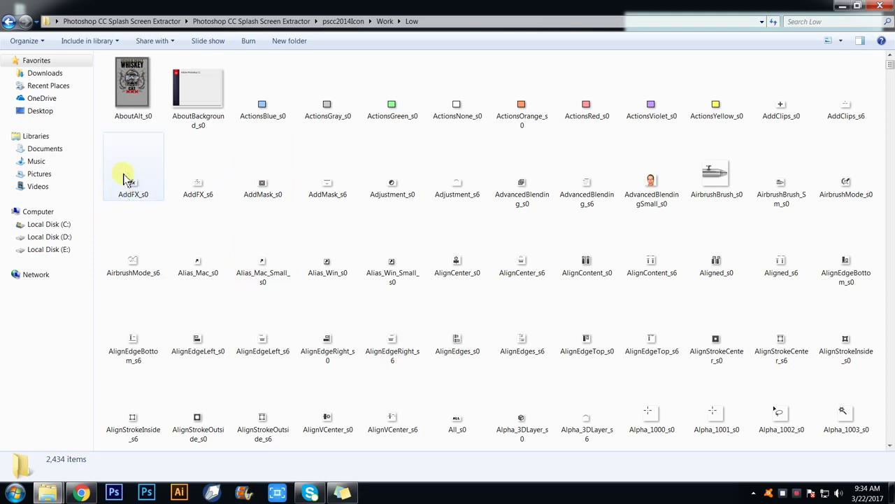
Step: Browse the Low folder images from CompNext_s6 to SplashBackground_s0
{"action": "right_click", "coordinate": [97, 116]}
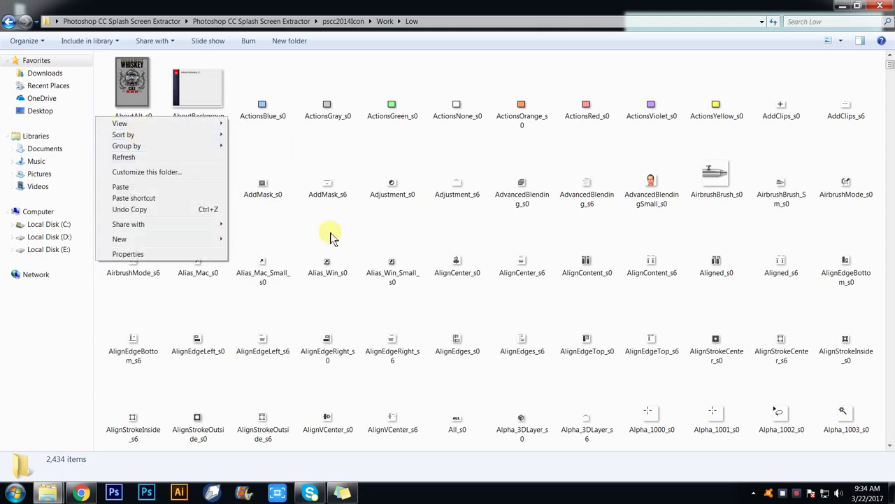
{"action": "left_click", "coordinate": [857, 96]}
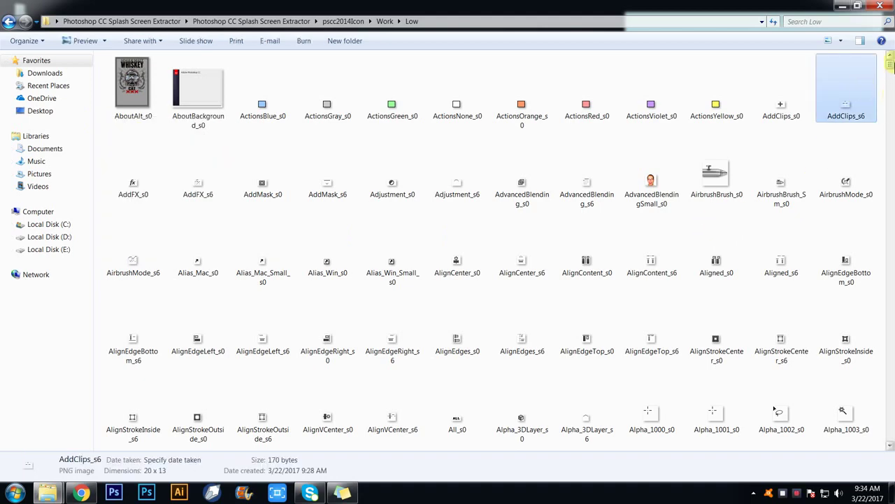
{"action": "left_click_drag", "start_coordinate": [890, 65], "coordinate": [890, 160]}
{"action": "left_click", "coordinate": [430, 217]}
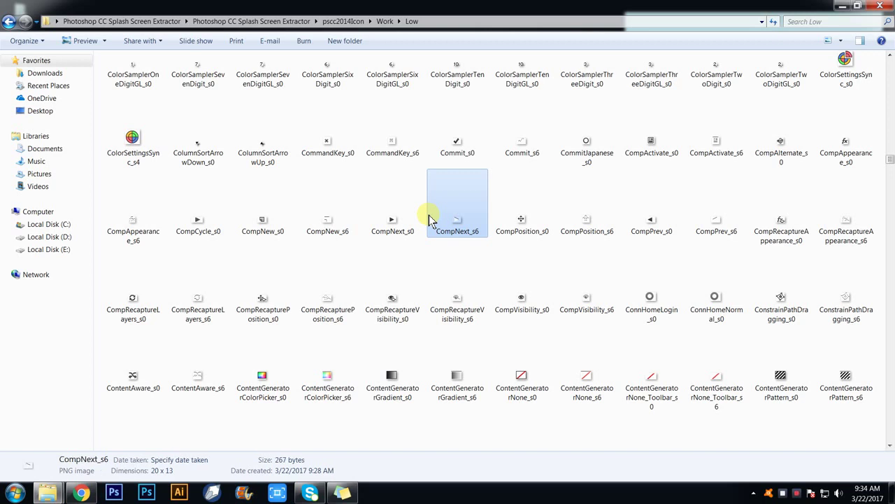
{"action": "type", "text": "sp"}
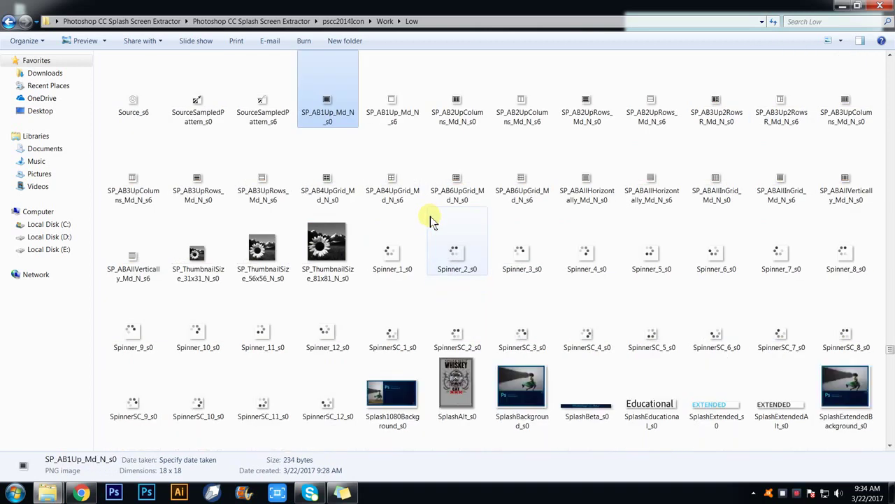
{"action": "key", "text": "Right"}
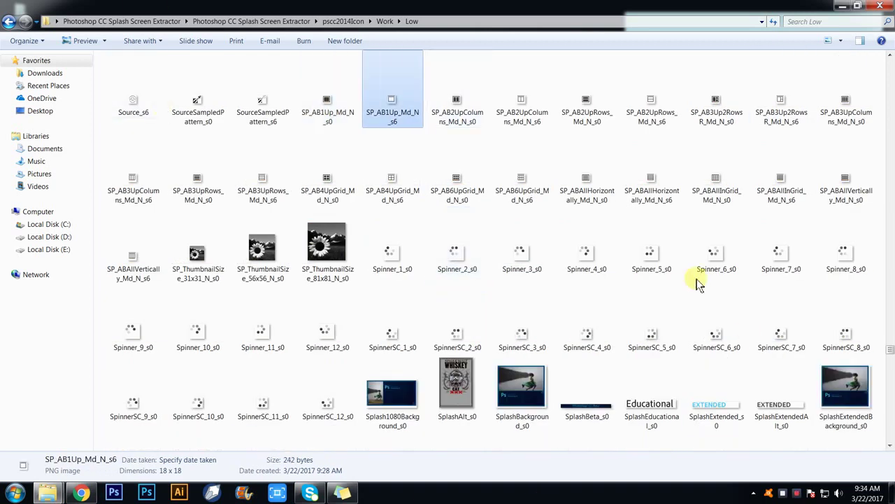
{"action": "left_click", "coordinate": [530, 378]}
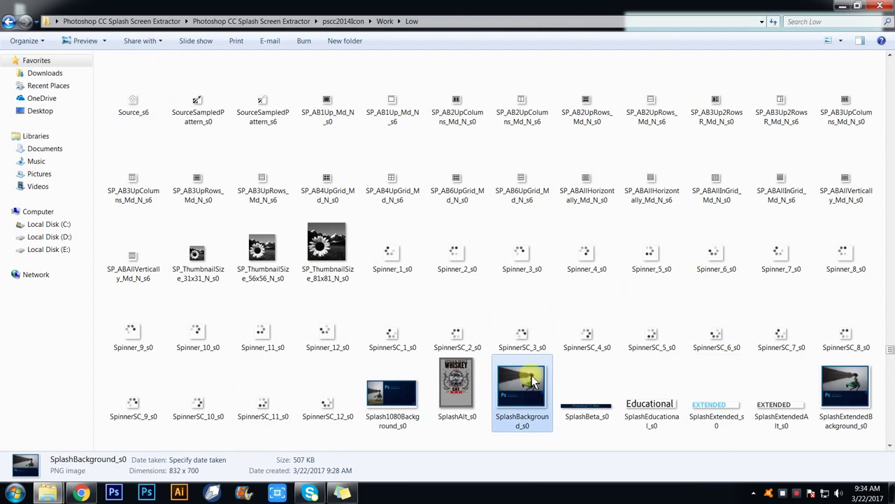
Step: Paste the custom splash into Low, replacing SplashBackground_s0, preview it, and return to Work
{"action": "right_click", "coordinate": [558, 338]}
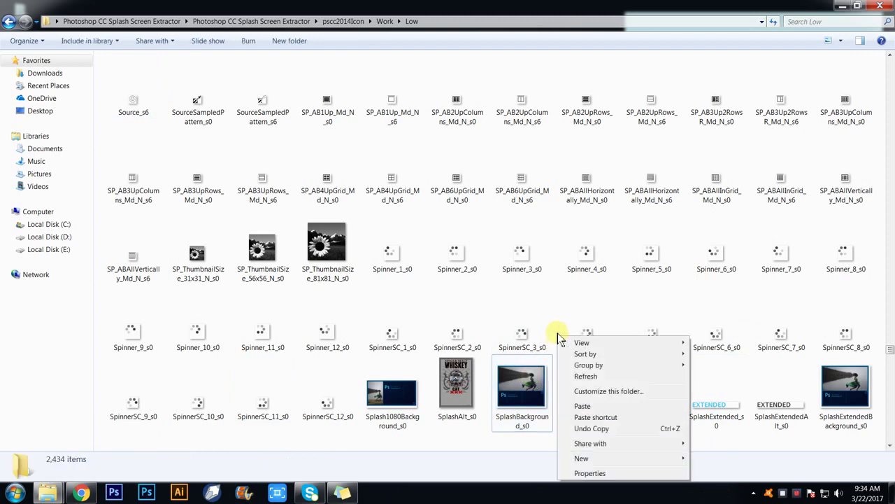
{"action": "right_click", "coordinate": [77, 351]}
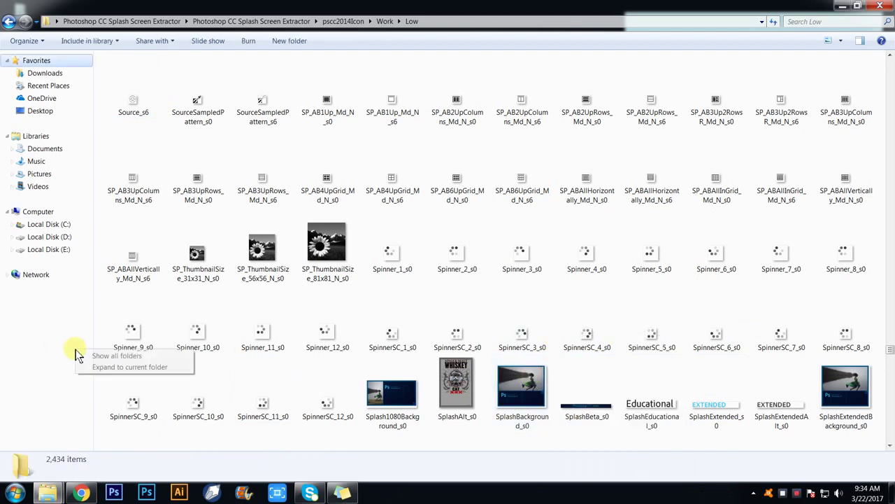
{"action": "right_click", "coordinate": [97, 299]}
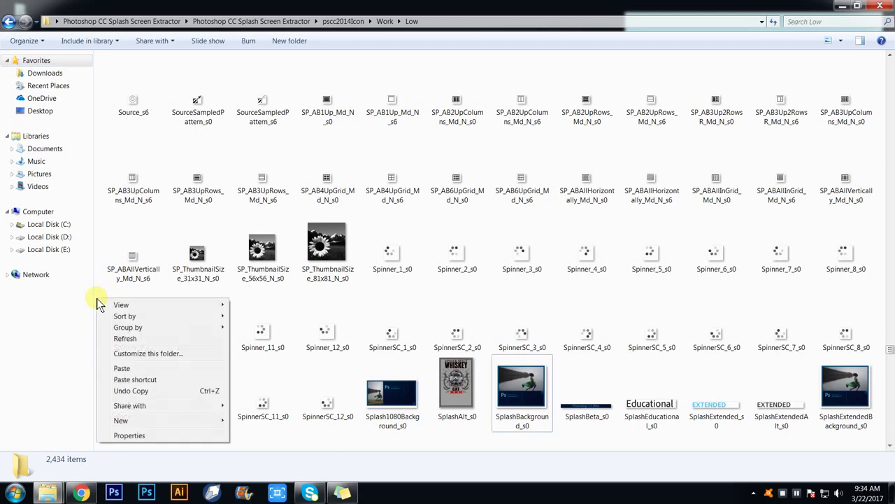
{"action": "left_click", "coordinate": [124, 368]}
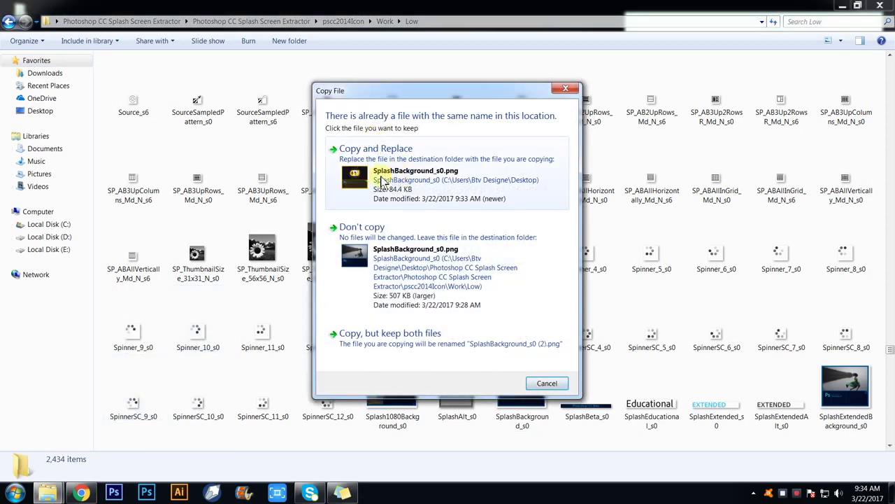
{"action": "left_click", "coordinate": [375, 162]}
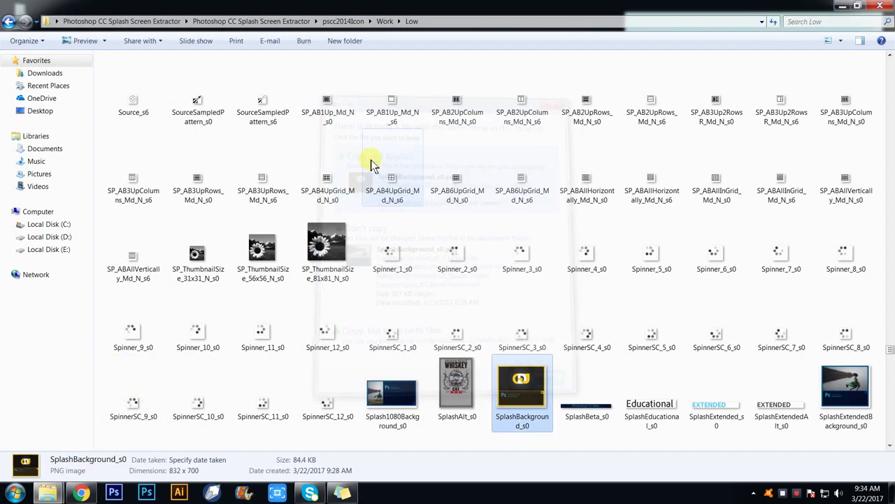
{"action": "double_click", "coordinate": [522, 401]}
{"action": "left_click", "coordinate": [806, 9]}
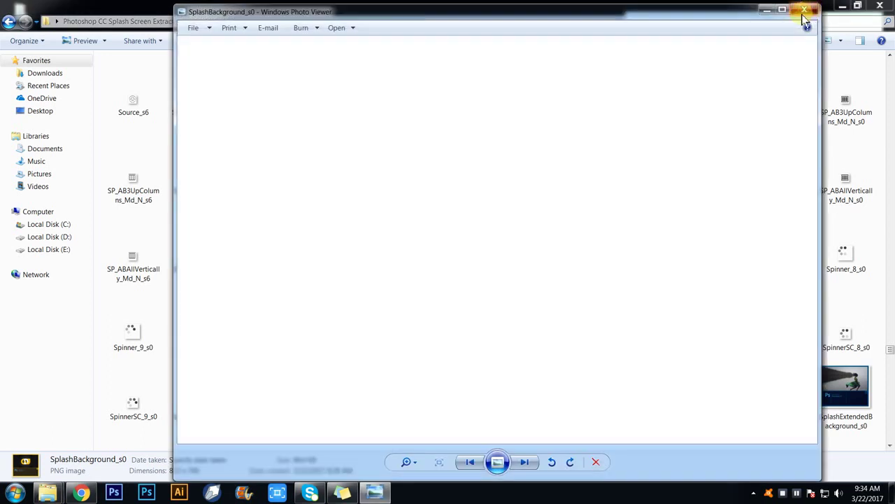
{"action": "left_click", "coordinate": [8, 22]}
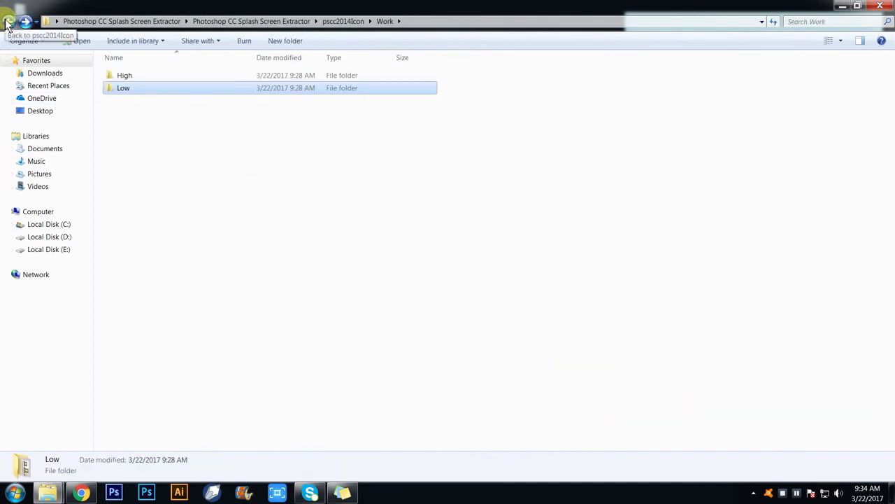
Step: Run Pack.cmd to rebuild Resources in Work, then cut that Resources folder
{"action": "left_click", "coordinate": [8, 21]}
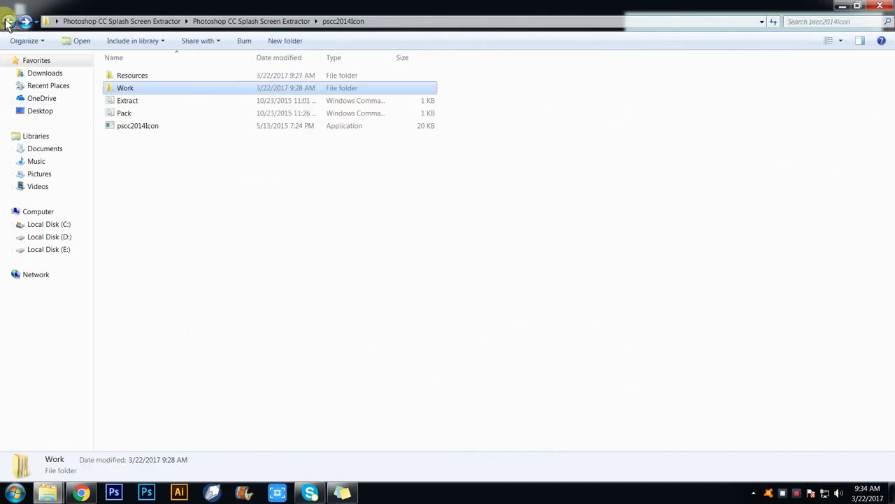
{"action": "left_click", "coordinate": [125, 116]}
{"action": "double_click", "coordinate": [125, 116]}
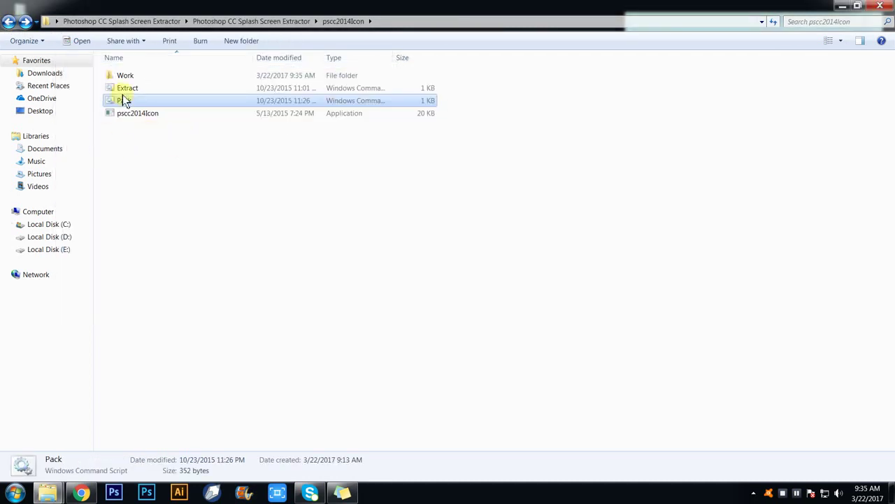
{"action": "double_click", "coordinate": [132, 75]}
{"action": "left_click", "coordinate": [137, 78]}
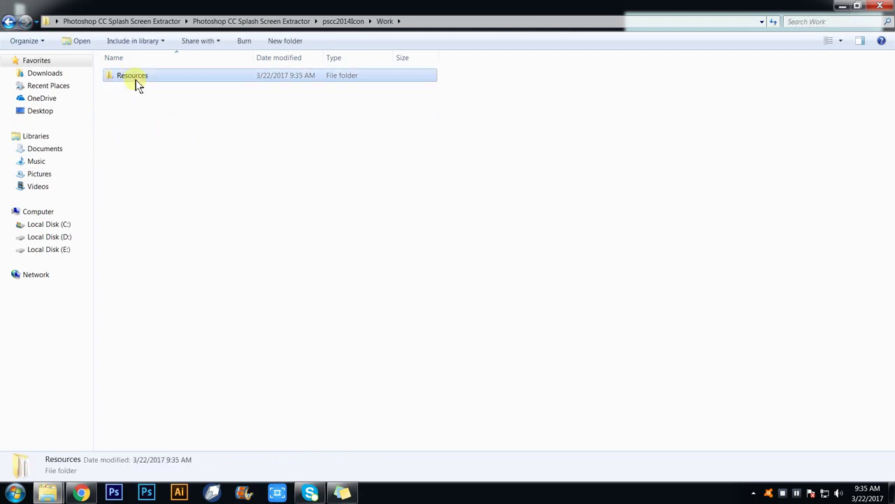
{"action": "right_click", "coordinate": [137, 84]}
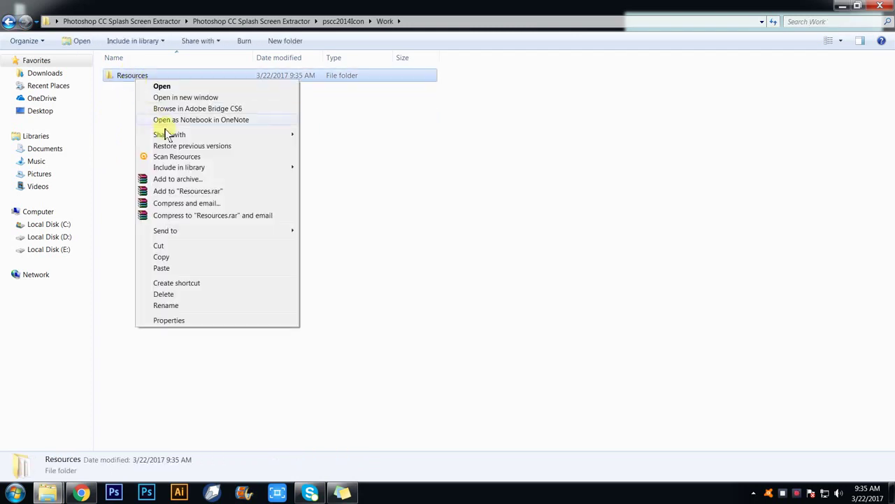
{"action": "left_click", "coordinate": [160, 247]}
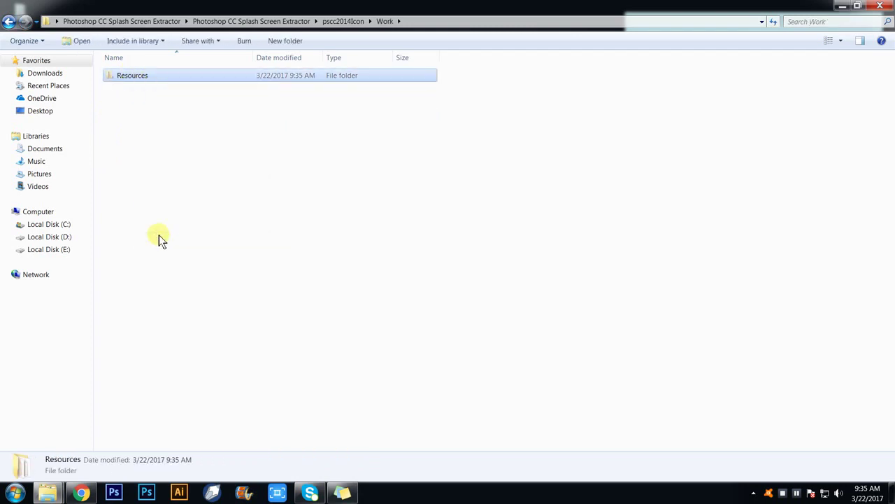
{"action": "left_click", "coordinate": [10, 23]}
Step: Browse to C:\Program Files\Adobe\Adobe Photoshop CC 2014
{"action": "left_click", "coordinate": [44, 237]}
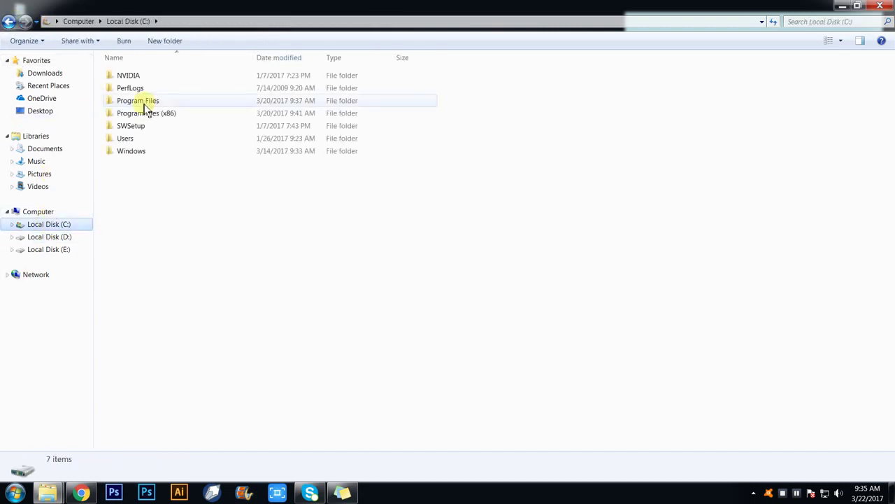
{"action": "double_click", "coordinate": [144, 103]}
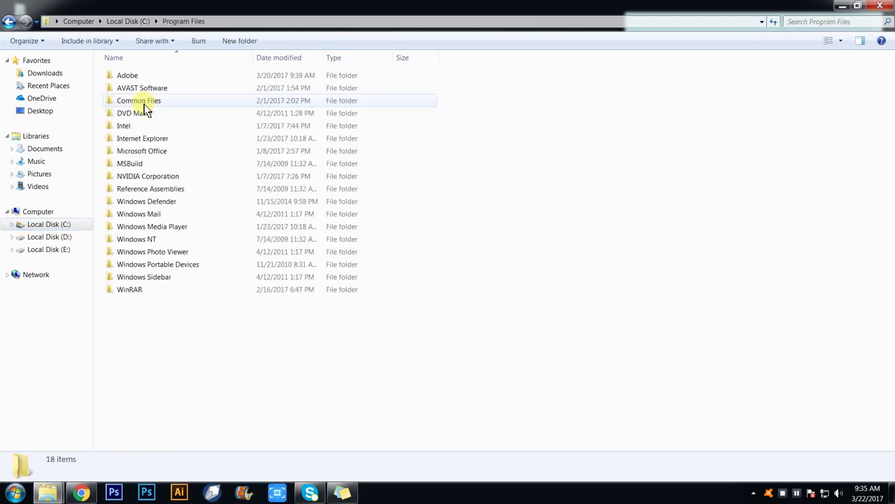
{"action": "double_click", "coordinate": [143, 75]}
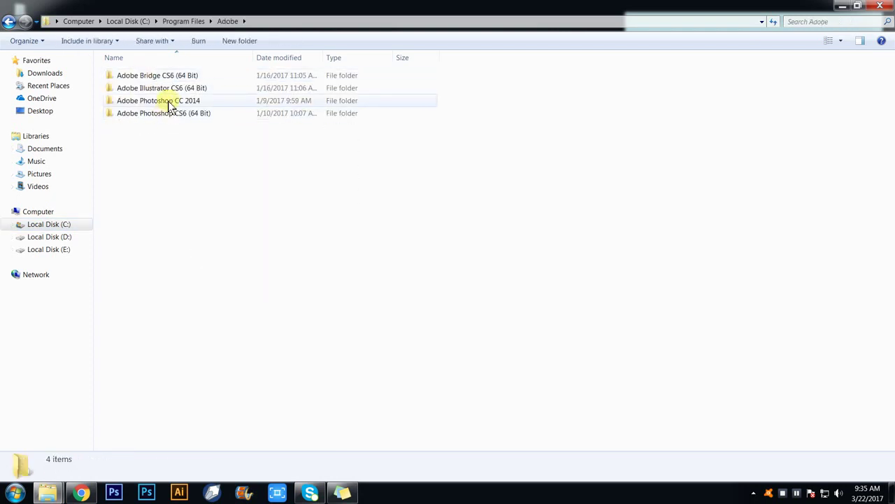
{"action": "double_click", "coordinate": [170, 101]}
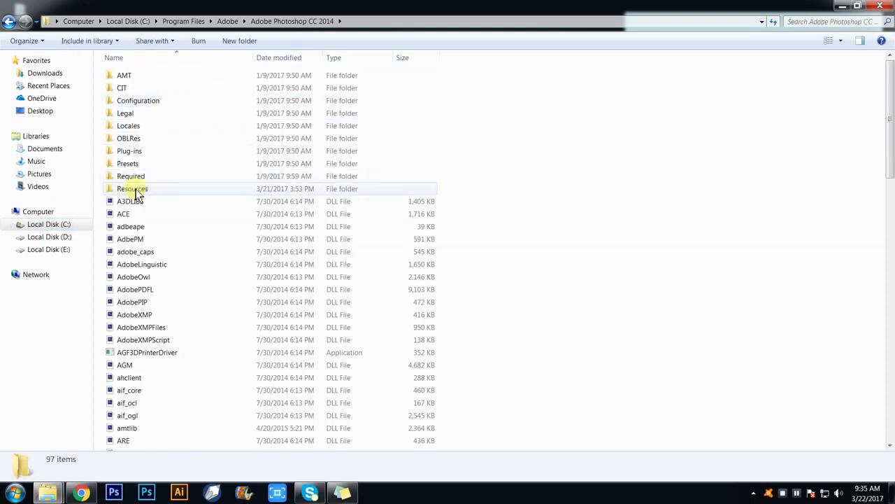
Step: Paste Resources there, merging folders and replacing conflicting files with administrator permission
{"action": "right_click", "coordinate": [453, 131]}
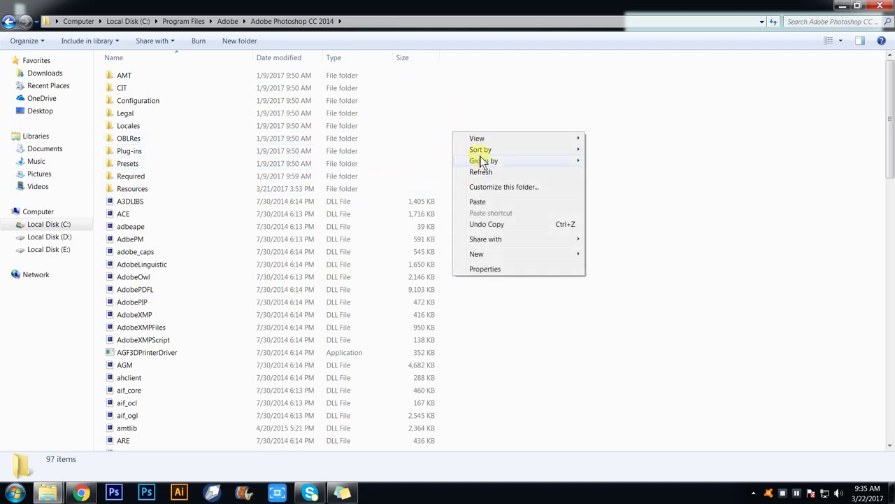
{"action": "left_click", "coordinate": [478, 202]}
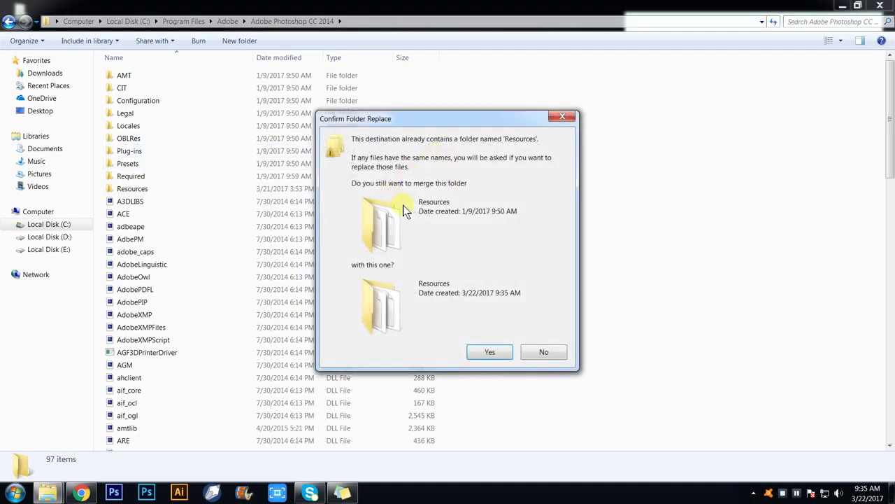
{"action": "left_click", "coordinate": [490, 353]}
{"action": "left_click", "coordinate": [456, 180]}
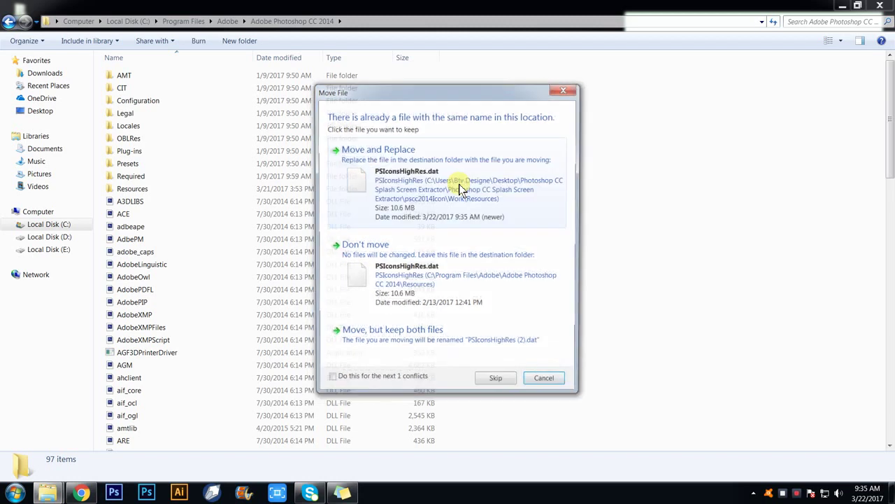
{"action": "left_click", "coordinate": [457, 180]}
{"action": "left_click", "coordinate": [438, 278]}
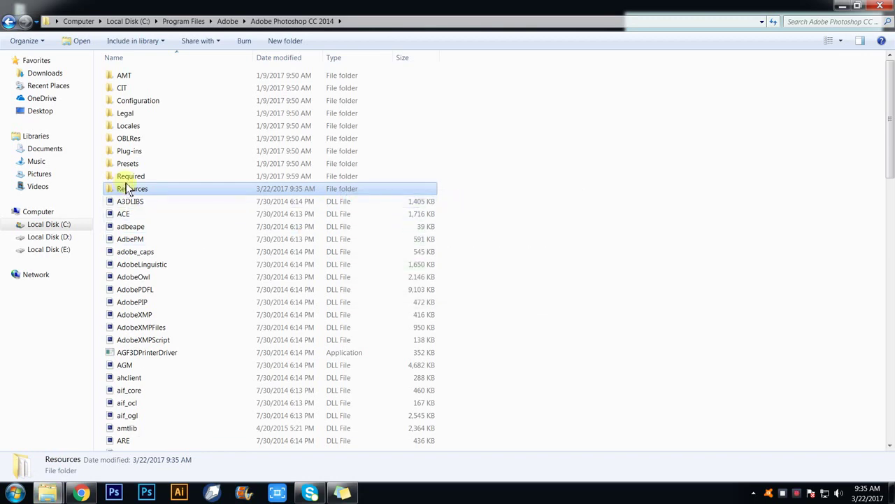
{"action": "mouse_move", "coordinate": [133, 188]}
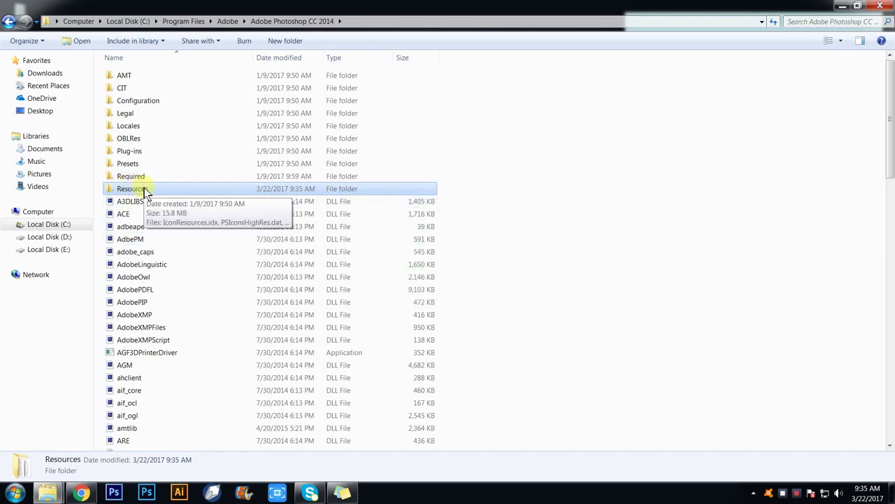
{"action": "left_click", "coordinate": [877, 6]}
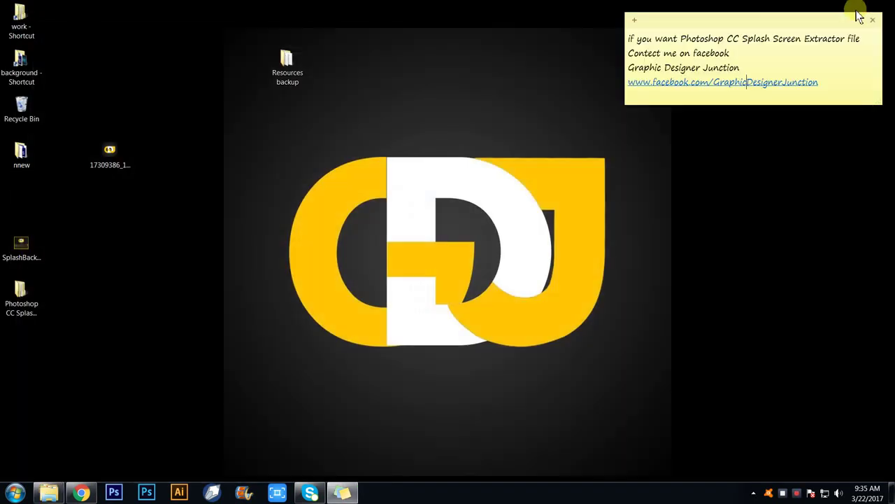
{"action": "right_click", "coordinate": [237, 141]}
{"action": "left_click", "coordinate": [279, 173]}
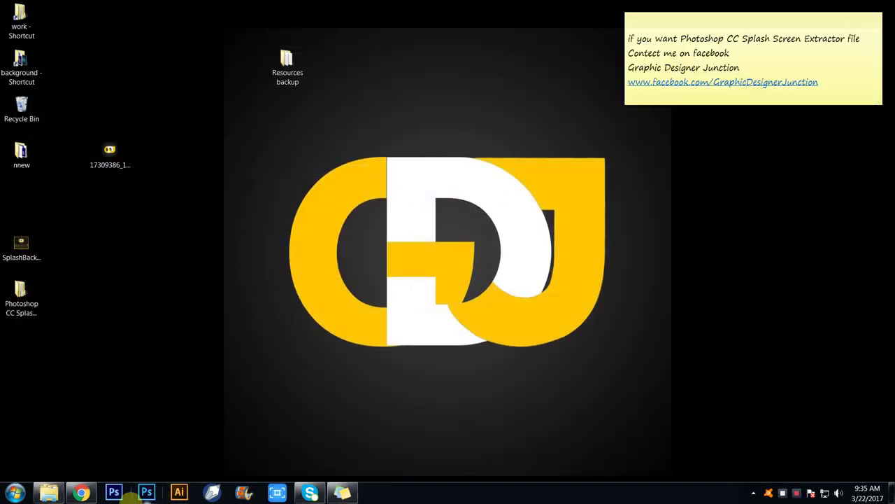
{"action": "left_click", "coordinate": [140, 493]}
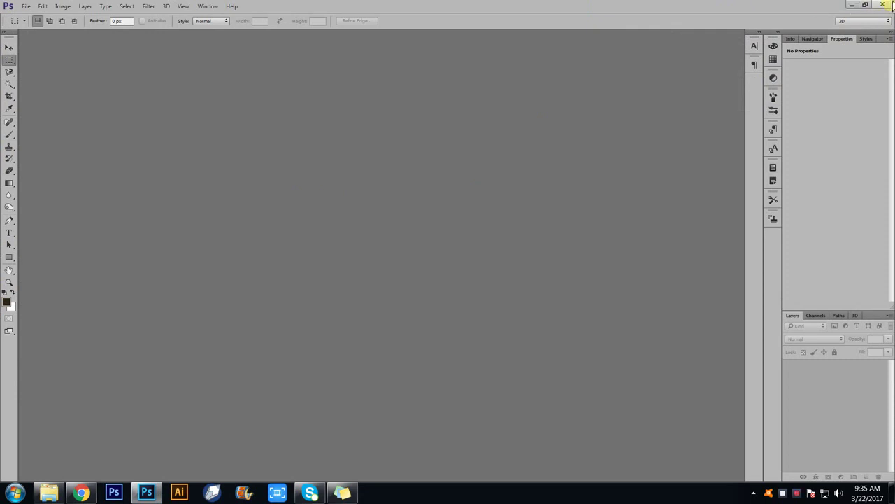
{"action": "left_click", "coordinate": [887, 6]}
{"action": "right_click", "coordinate": [345, 137]}
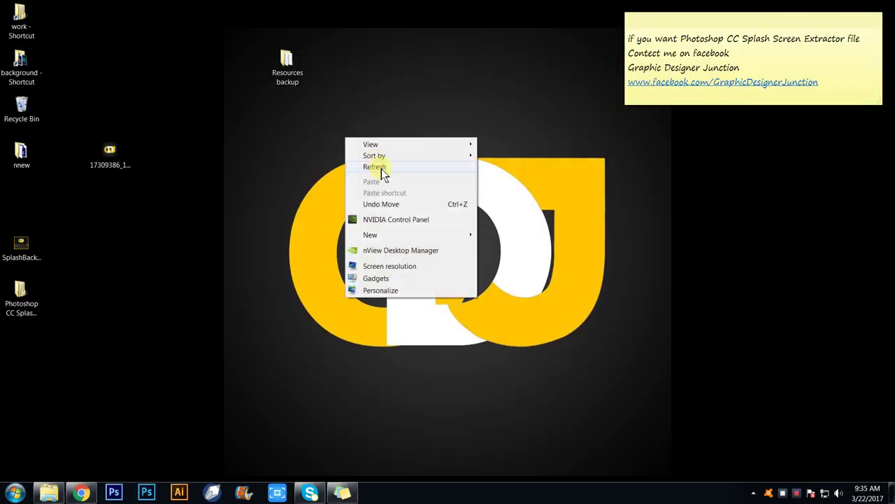
{"action": "left_click", "coordinate": [360, 174]}
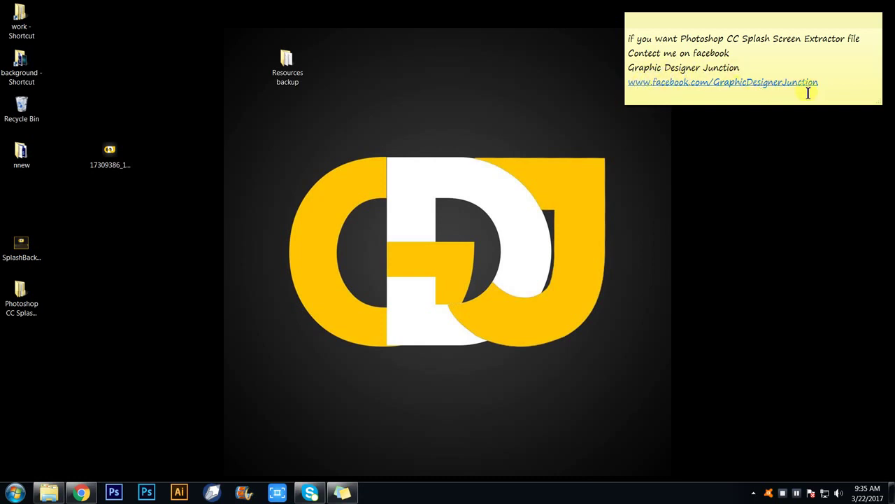
{"action": "right_click", "coordinate": [549, 80]}
{"action": "left_click", "coordinate": [590, 114]}
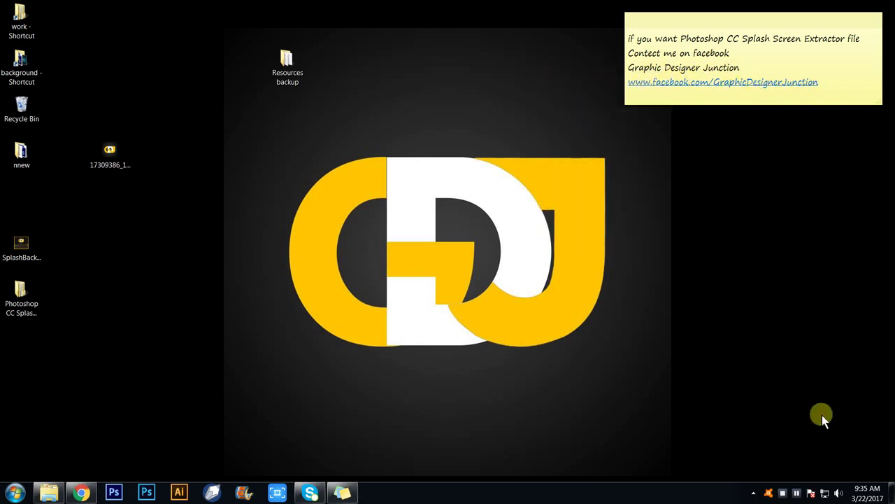